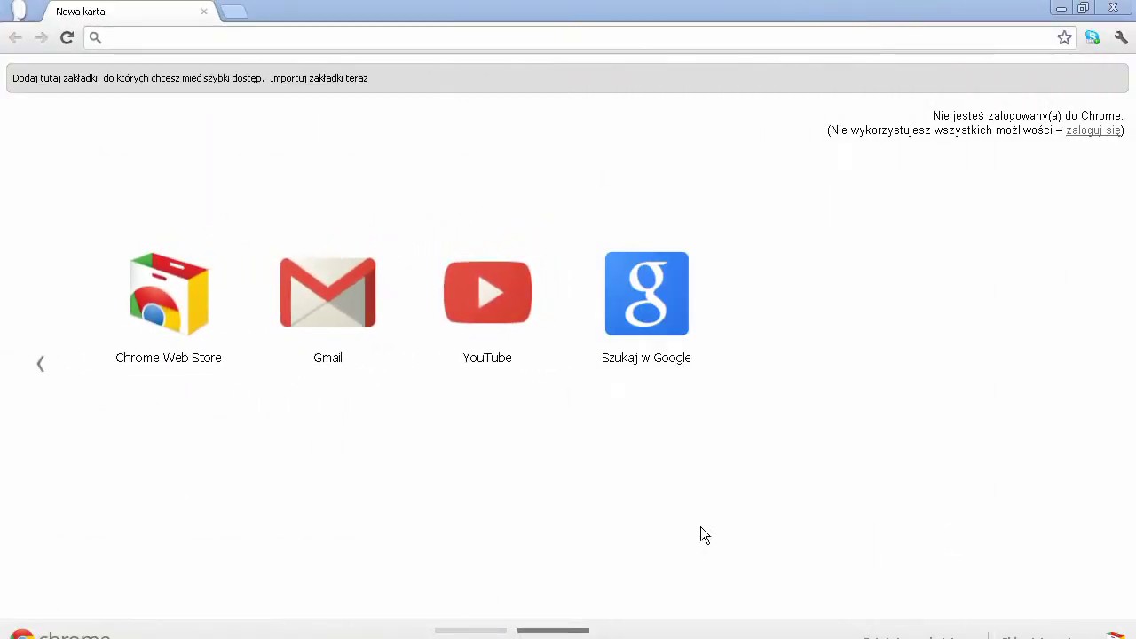
# - Open the User Accounts (Konta użytkowników) settings in the Windows XP Control Panel
pyautogui.press('super')
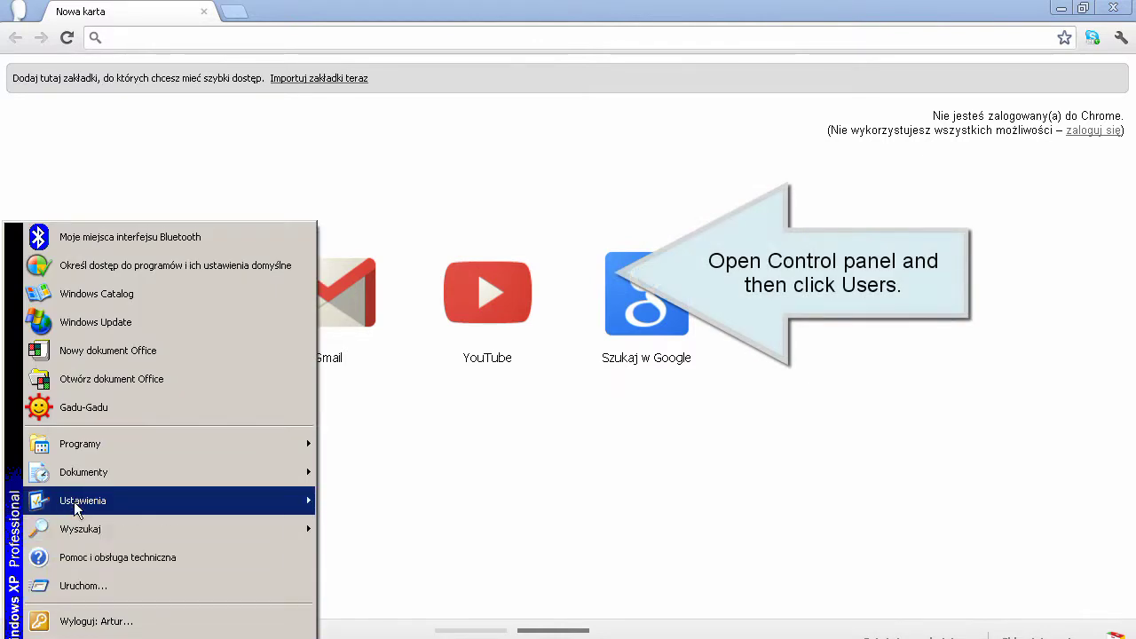
pyautogui.moveTo(80, 504)
pyautogui.click(413, 496)
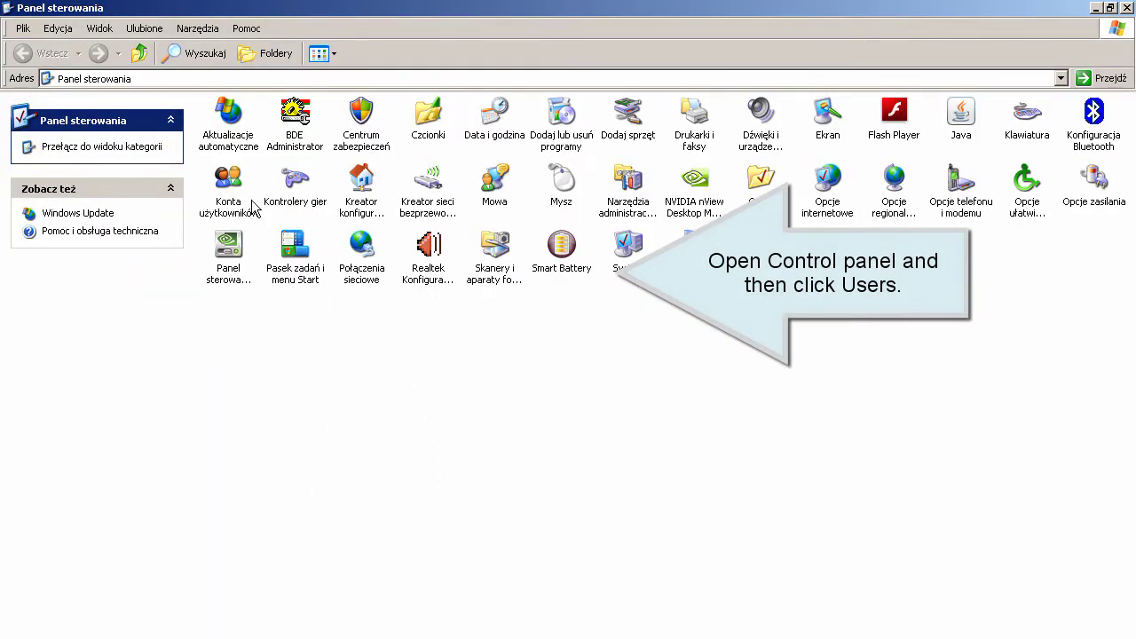
pyautogui.doubleClick(250, 198)
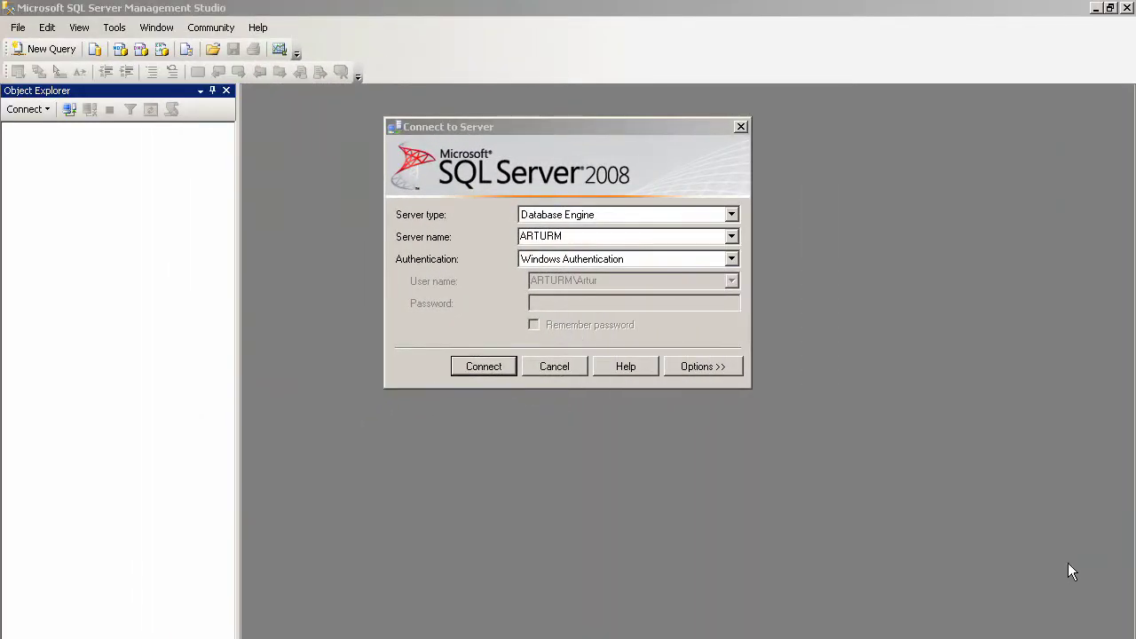
# - Connect to the local Database Engine and start a new login under Security > Logins
pyautogui.click(487, 368)
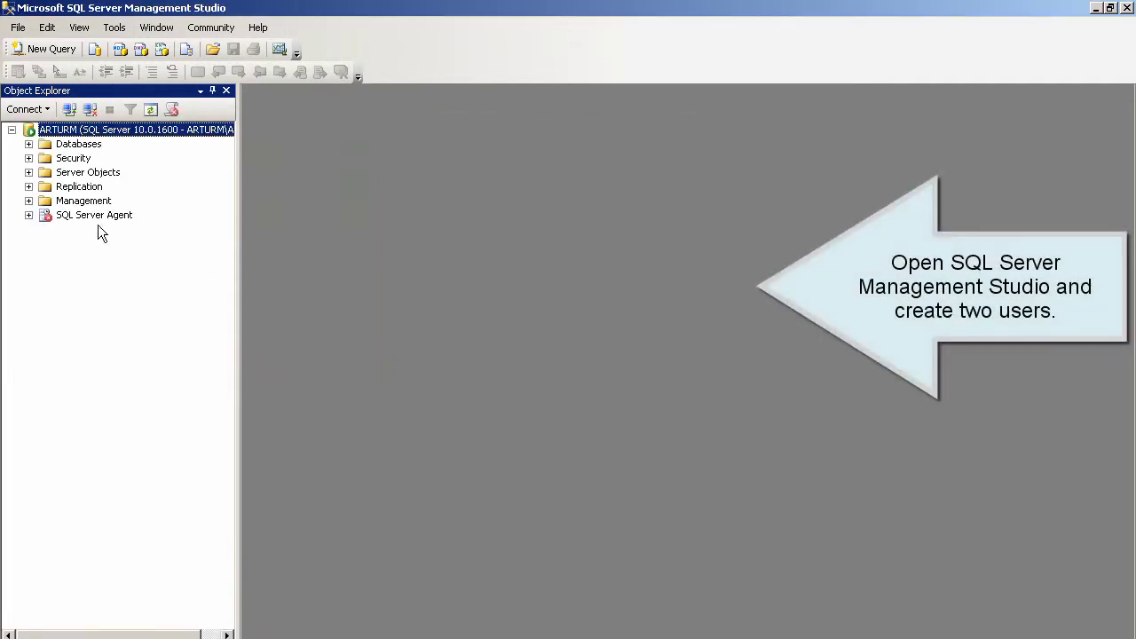
pyautogui.click(29, 158)
pyautogui.click(45, 173)
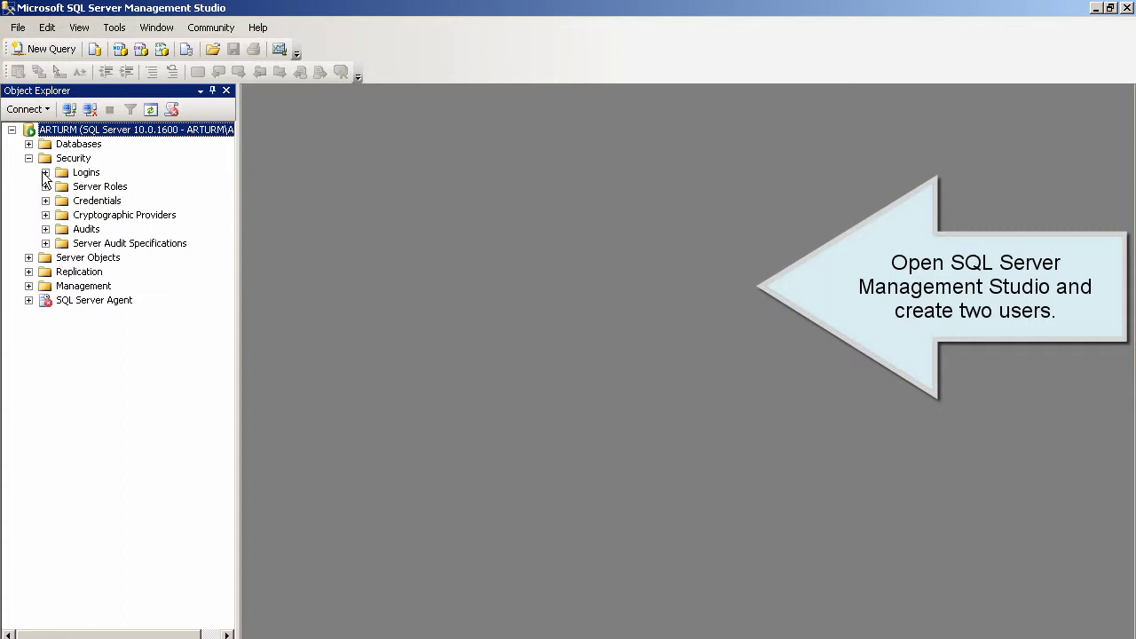
pyautogui.click(89, 174)
pyautogui.rightClick(89, 180)
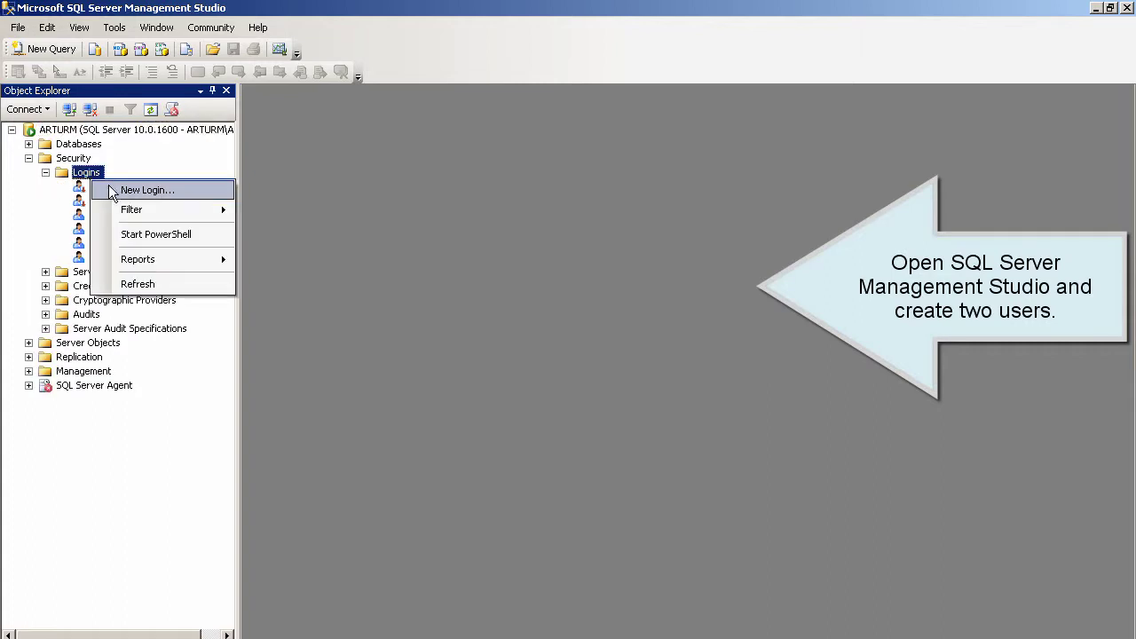
pyautogui.click(125, 190)
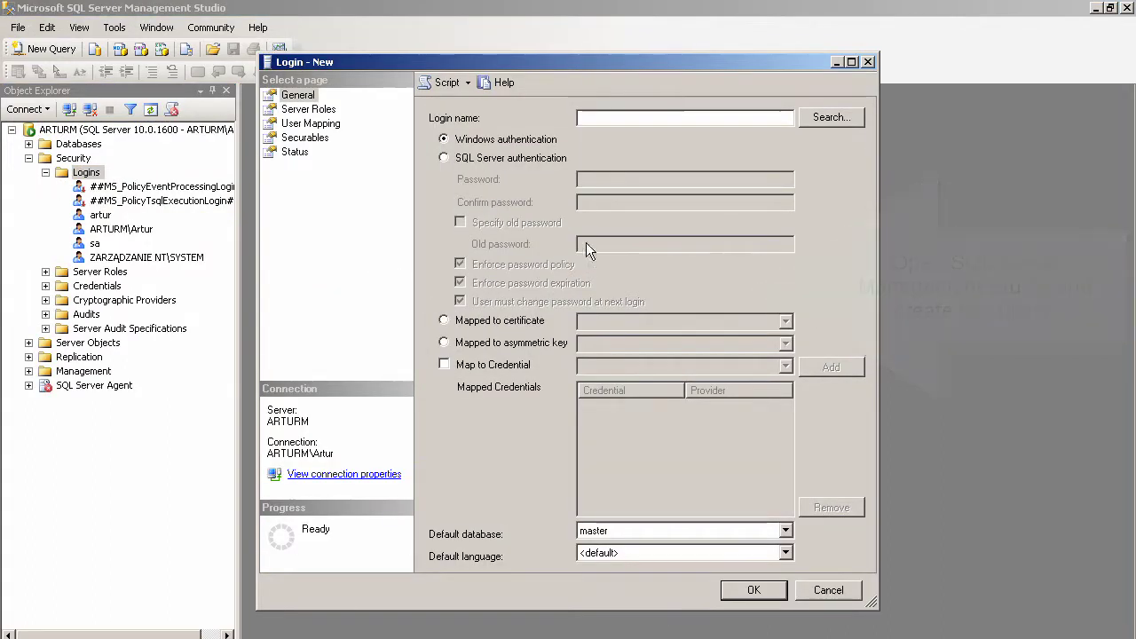
# - Look up and fill in the Windows account ReportingUser as the login name
pyautogui.click(834, 121)
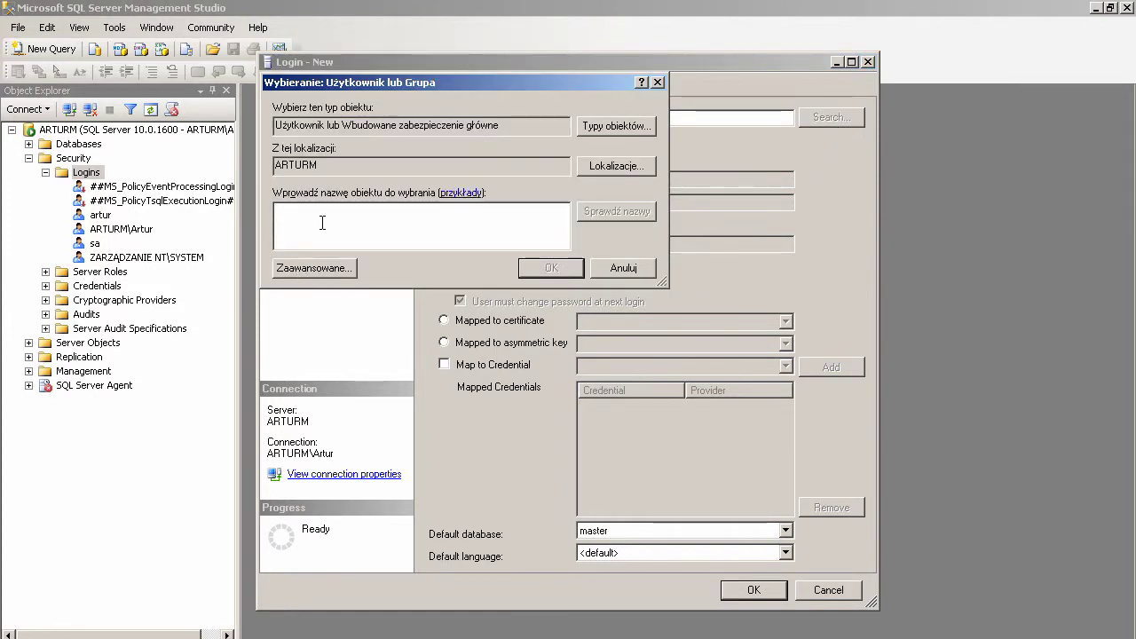
pyautogui.write('Reporting')
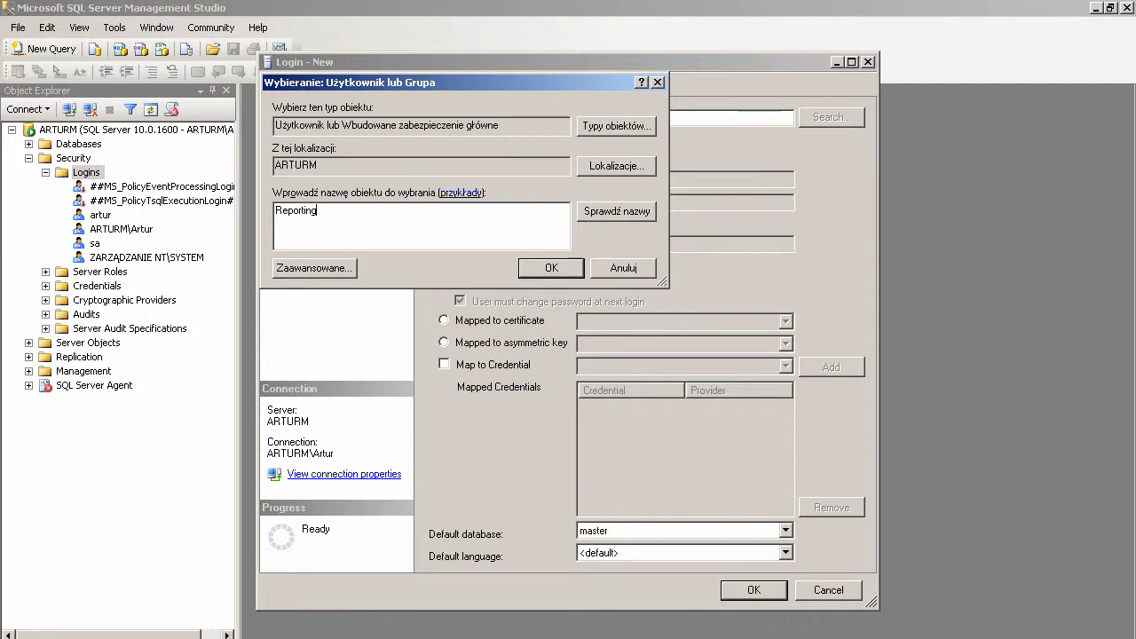
pyautogui.write('User')
pyautogui.click(624, 214)
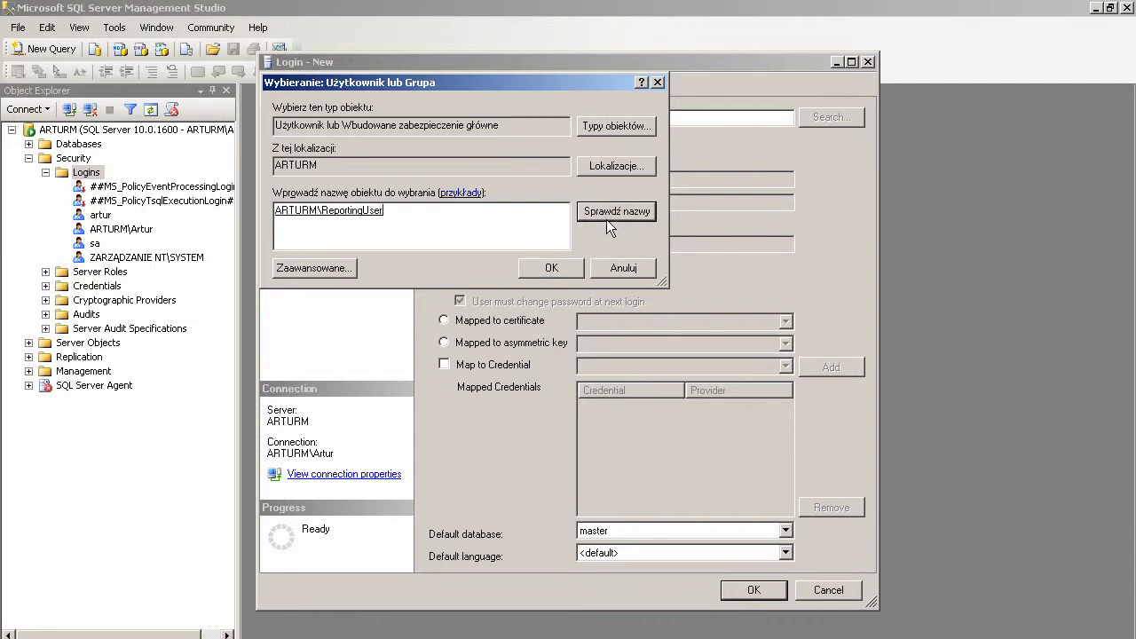
pyautogui.click(549, 268)
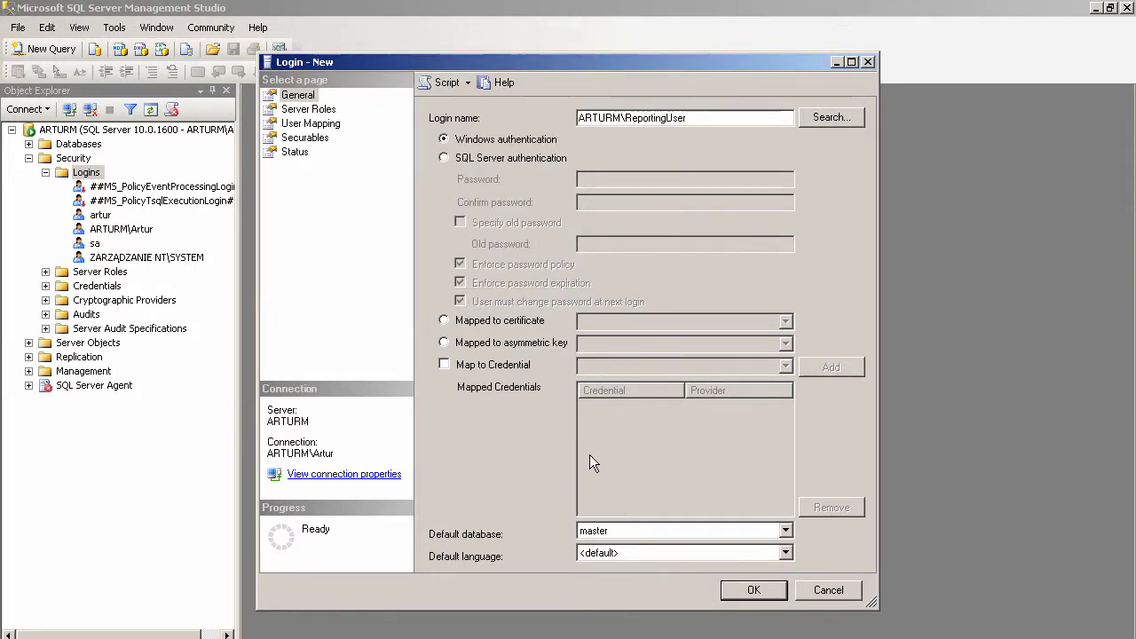
# - Set the default database to car_transactions and map the login to car_transactions as db_owner
pyautogui.click(784, 529)
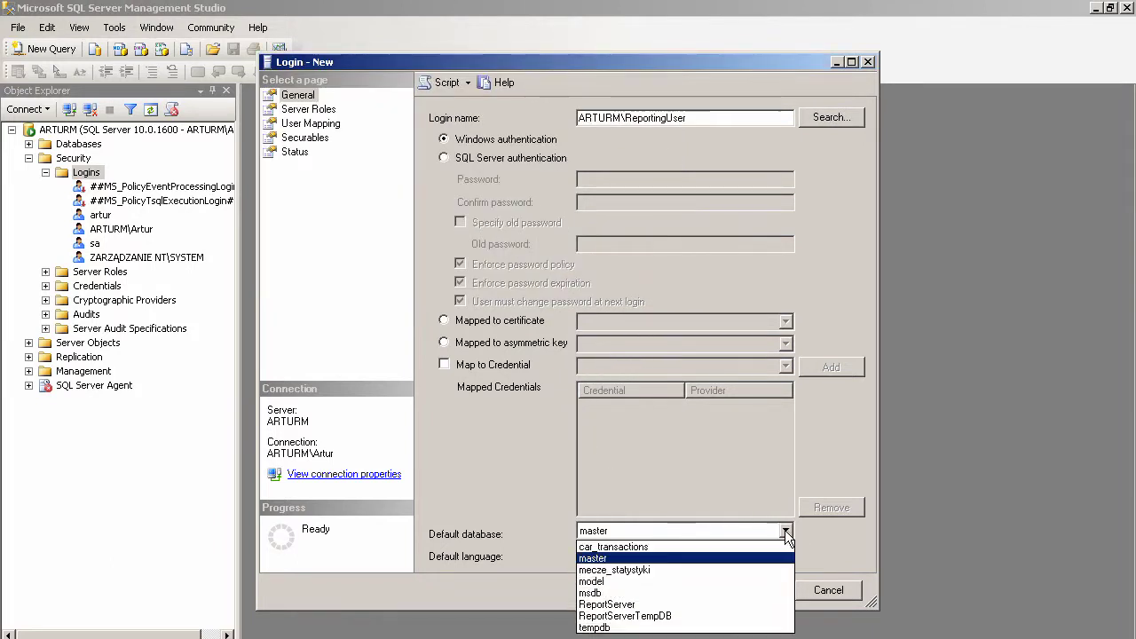
pyautogui.click(722, 546)
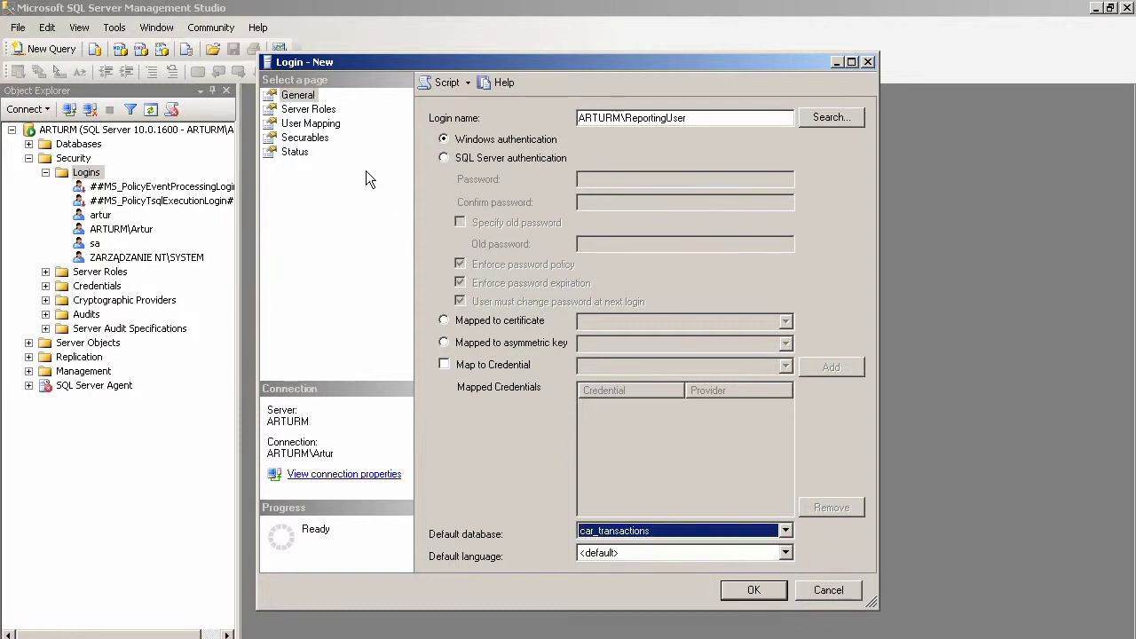
pyautogui.click(311, 110)
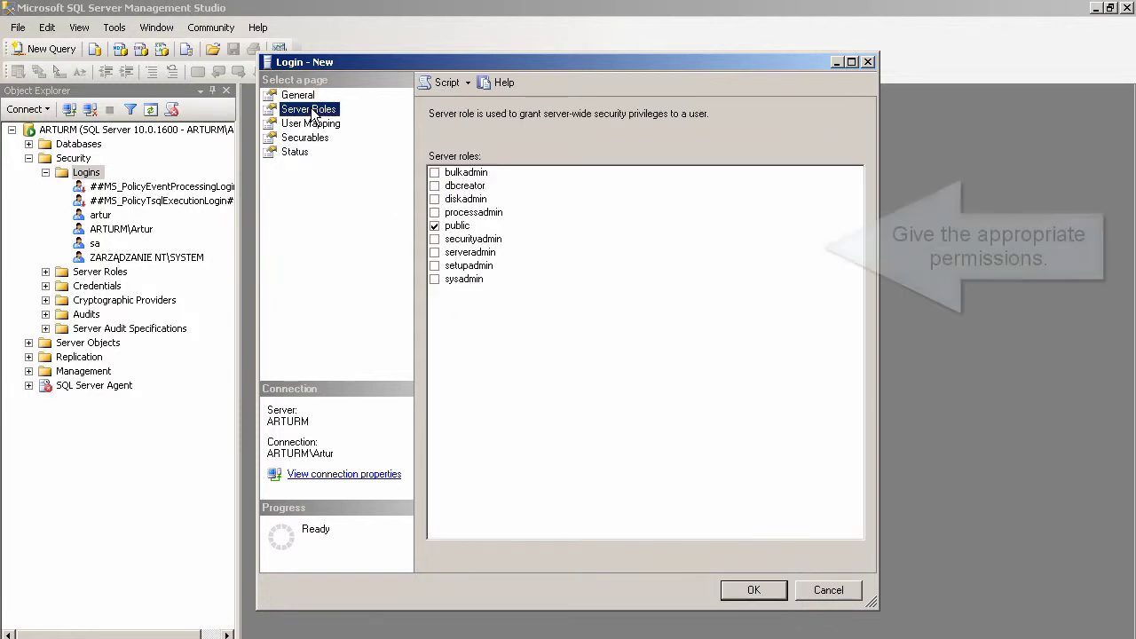
pyautogui.click(313, 125)
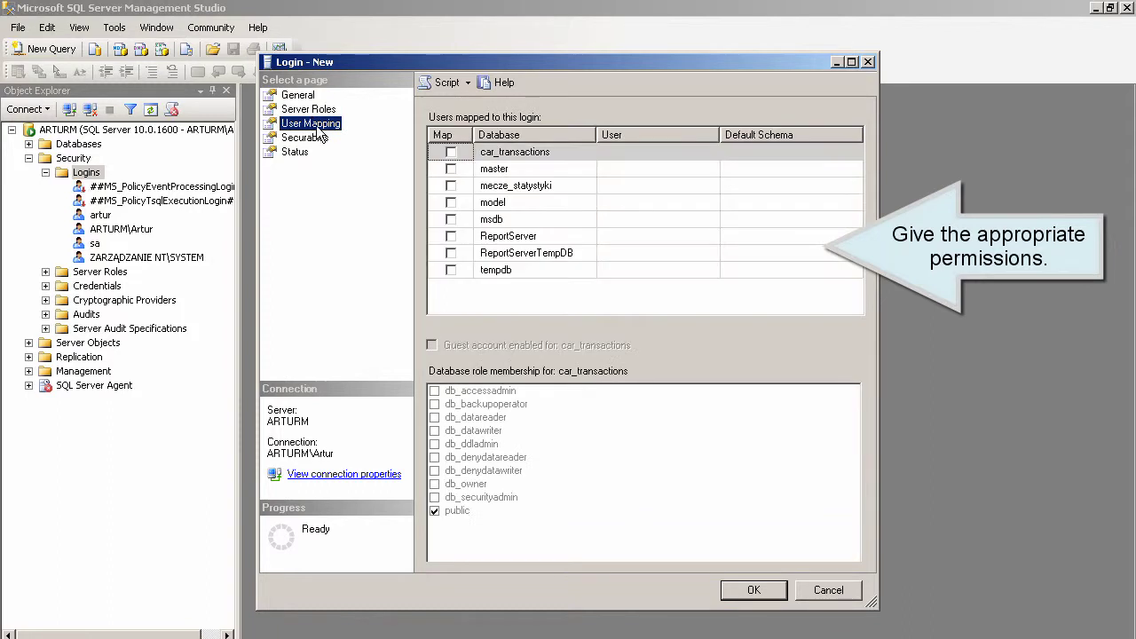
pyautogui.click(451, 153)
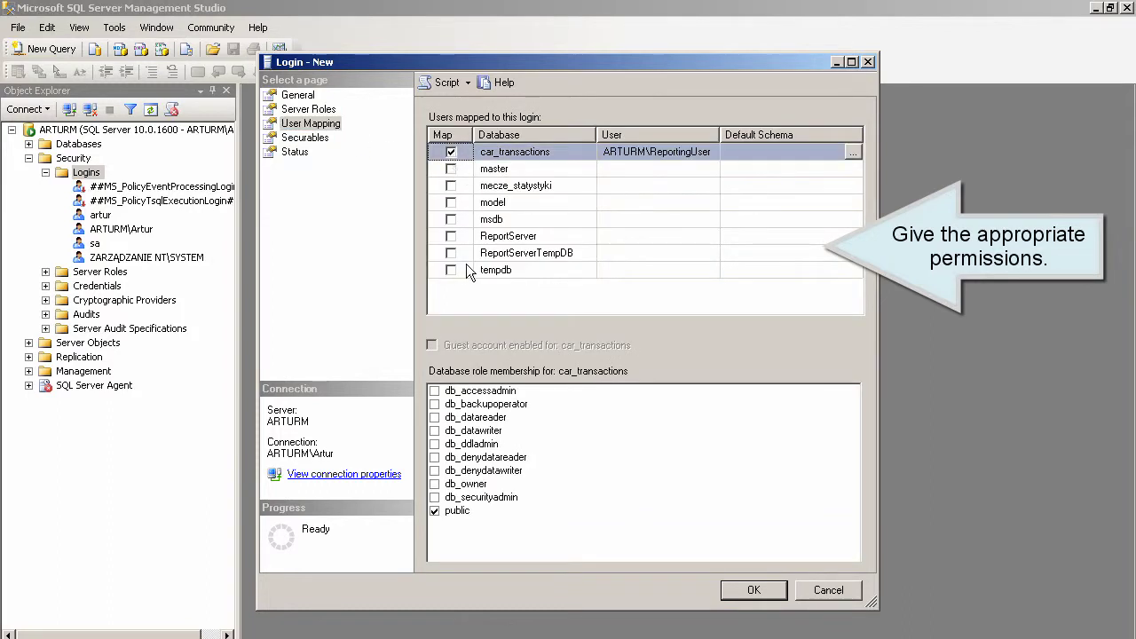
pyautogui.click(434, 484)
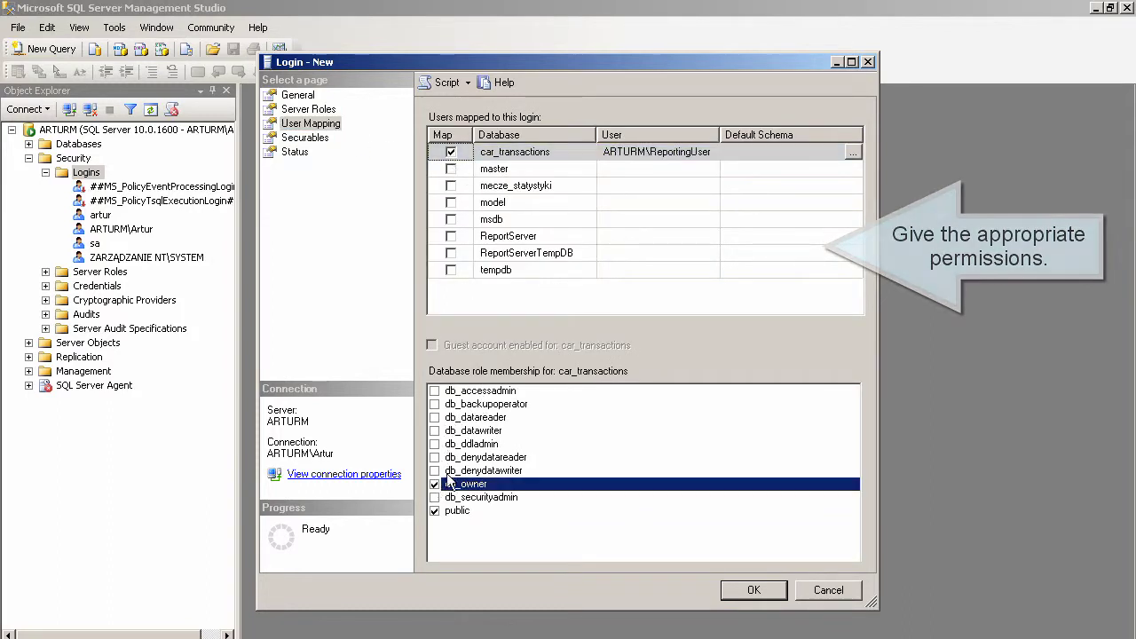
# - Map ReportServer and ReportServerTempDB with db_owner and RSExecRole, then create the login
pyautogui.click(451, 236)
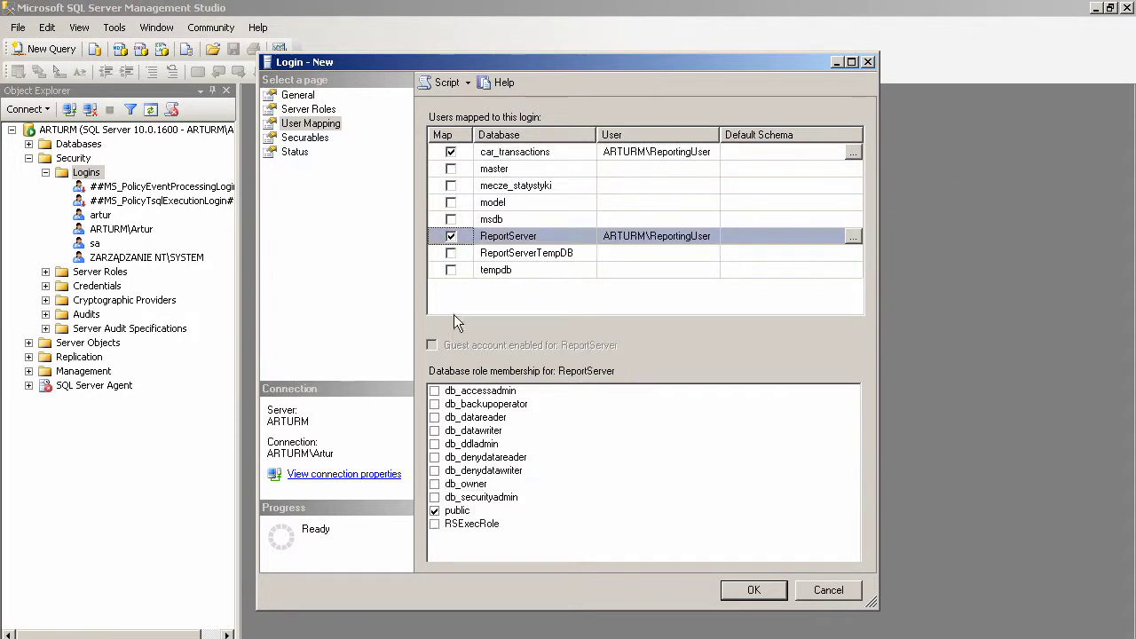
pyautogui.click(435, 484)
pyautogui.click(435, 523)
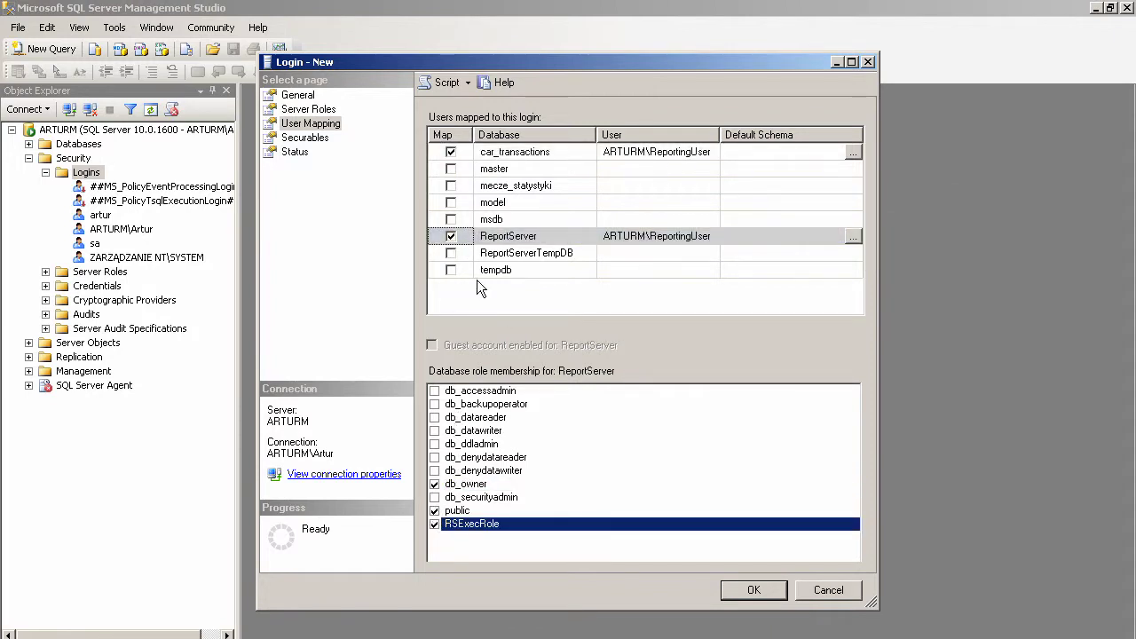
pyautogui.click(450, 253)
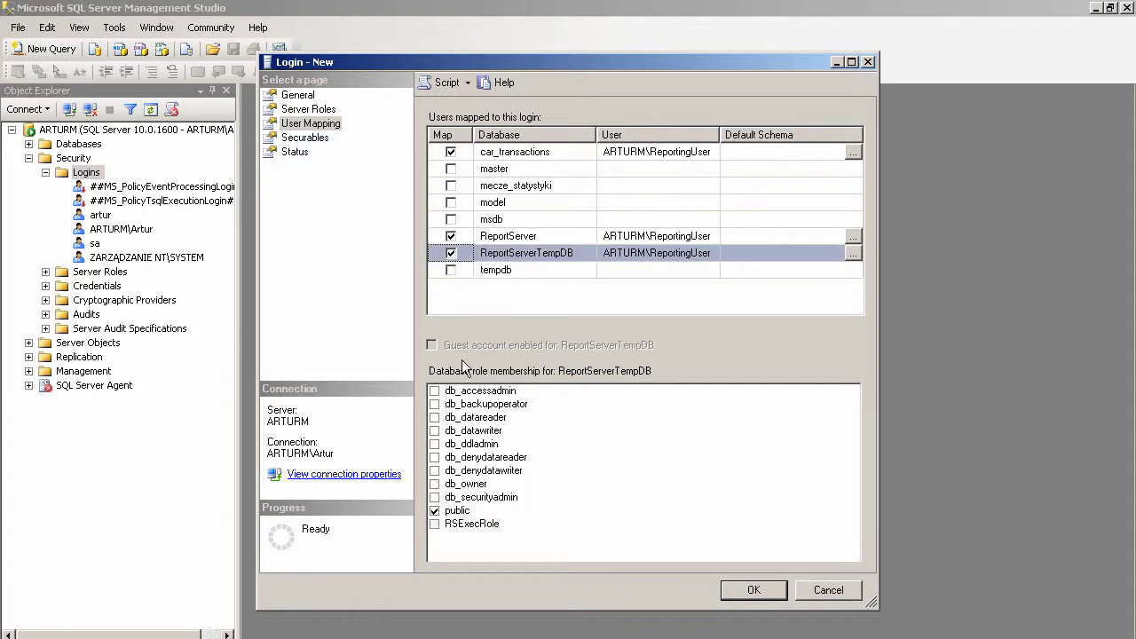
pyautogui.click(435, 484)
pyautogui.click(435, 524)
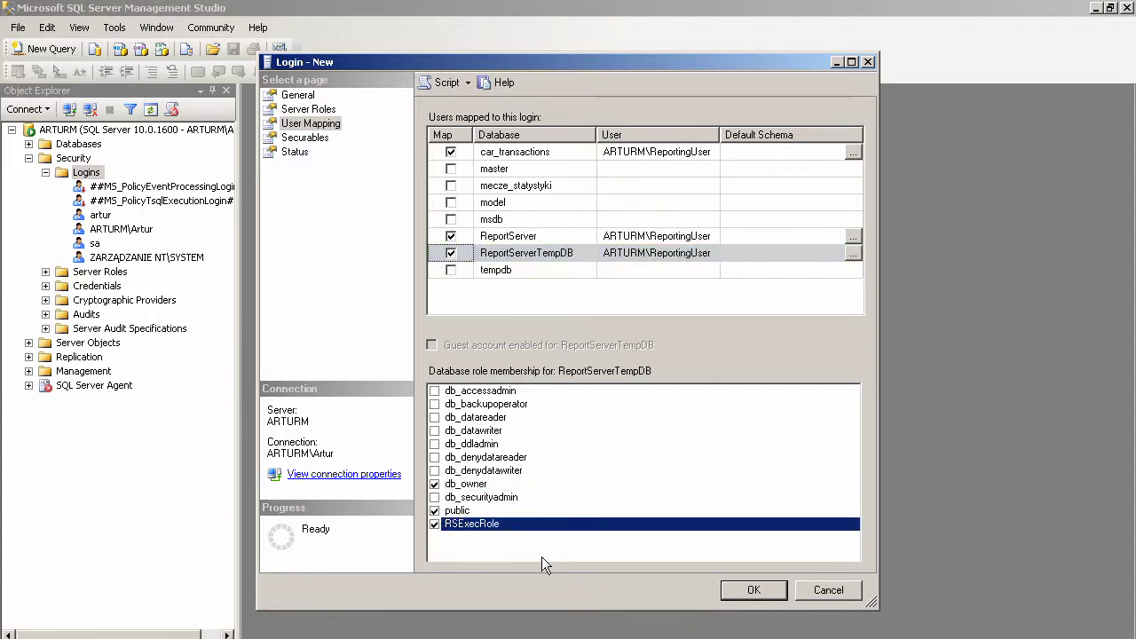
pyautogui.click(756, 594)
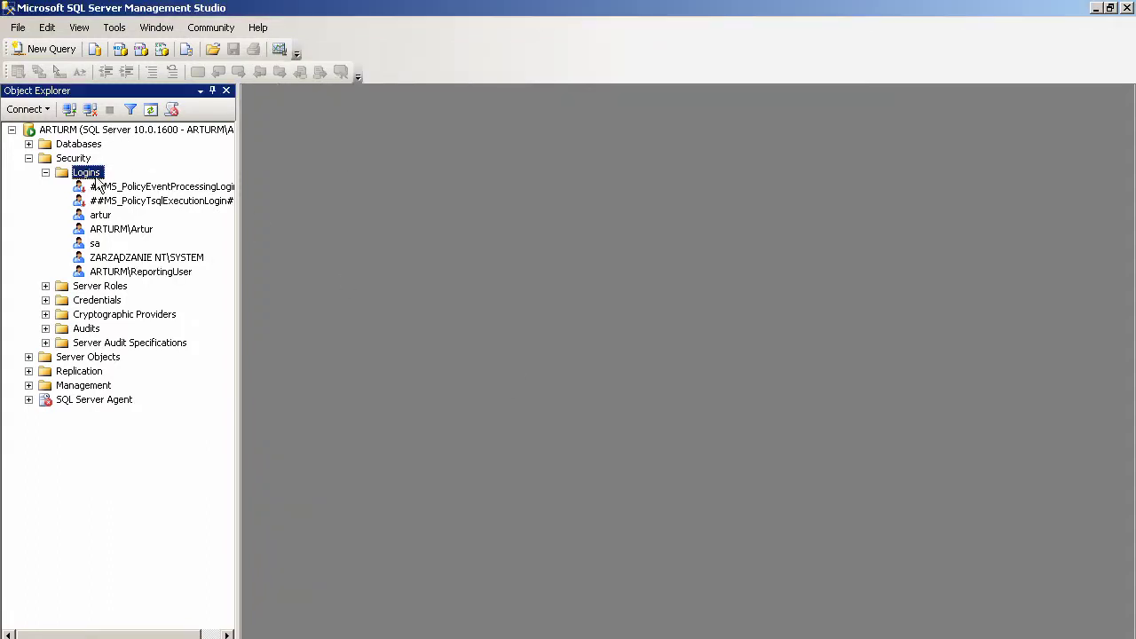
# - Start a second new login for the Windows account ReportingAdmin
pyautogui.rightClick(96, 174)
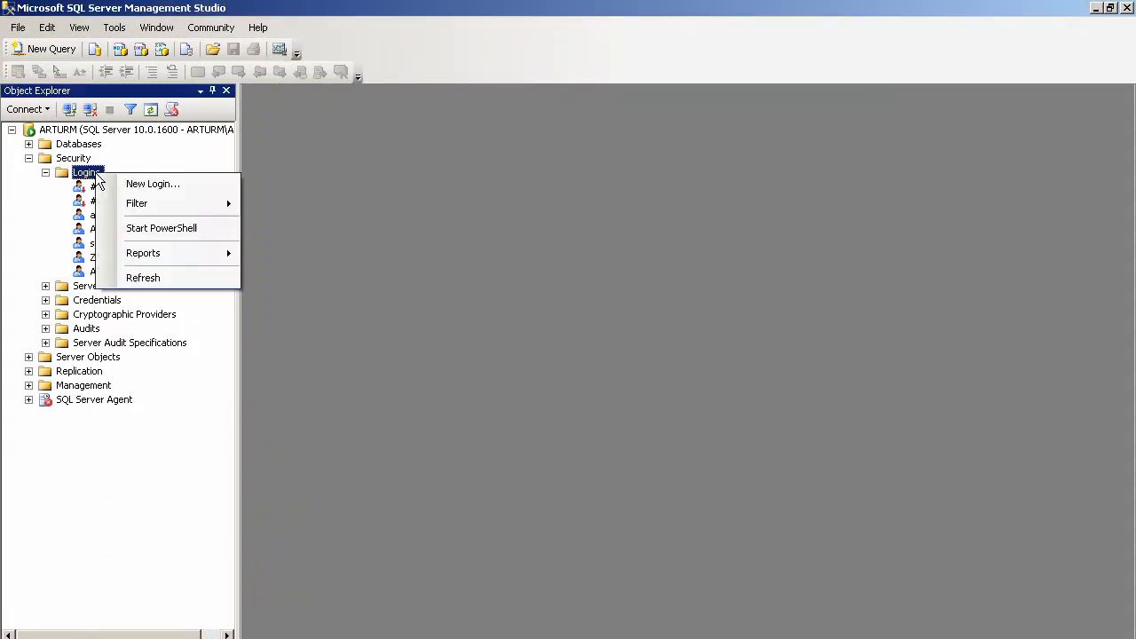
pyautogui.click(146, 183)
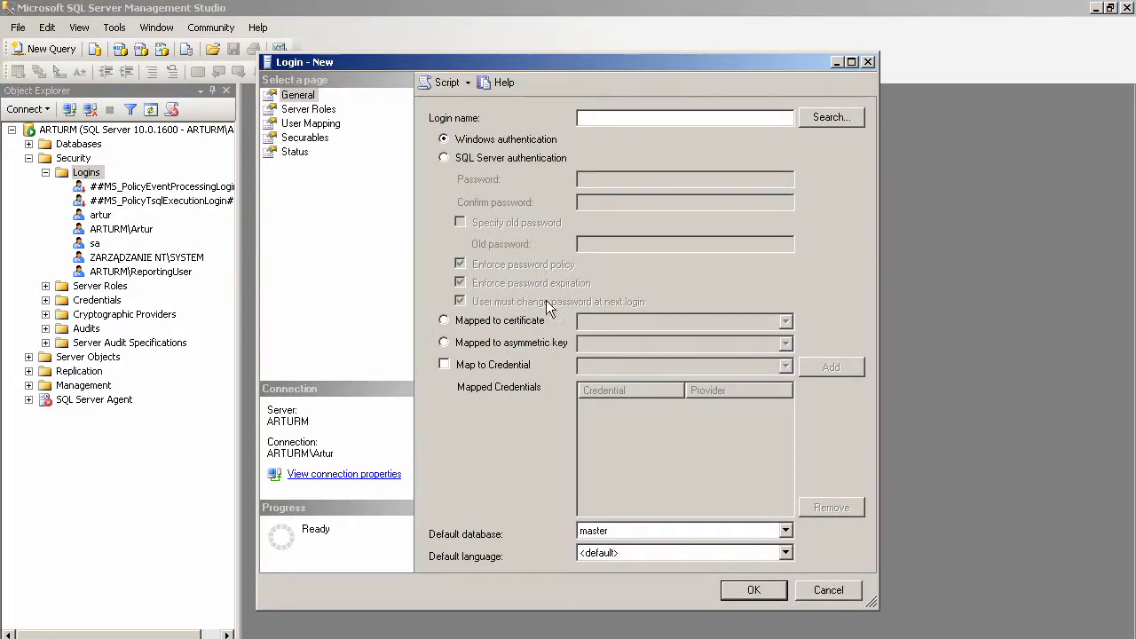
pyautogui.click(832, 119)
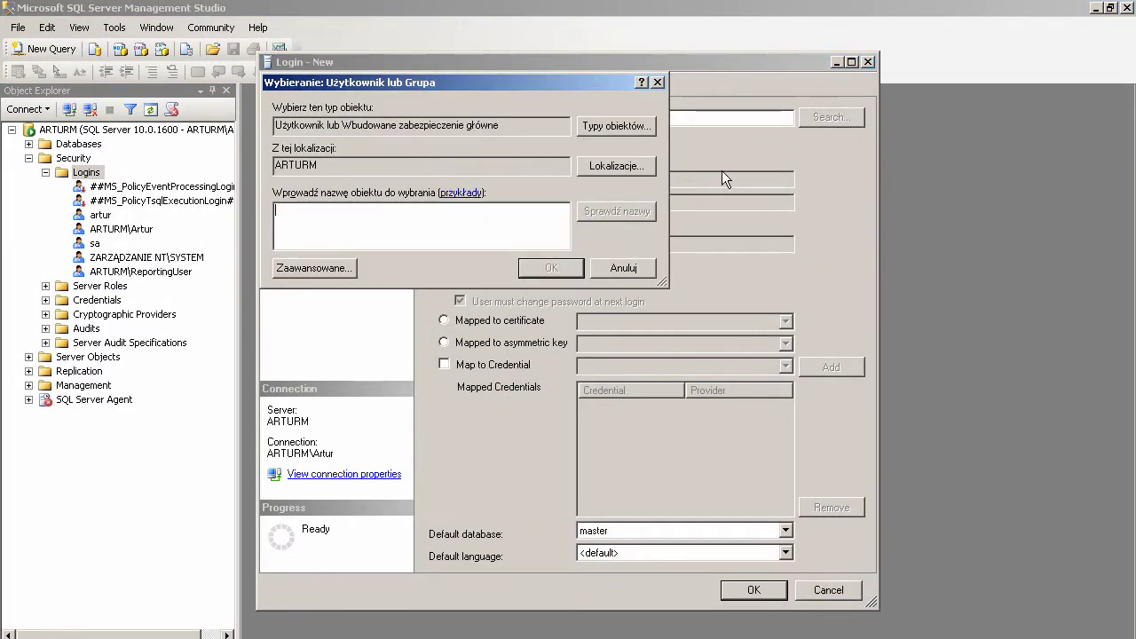
pyautogui.write('ReportingAdmin')
pyautogui.click(621, 215)
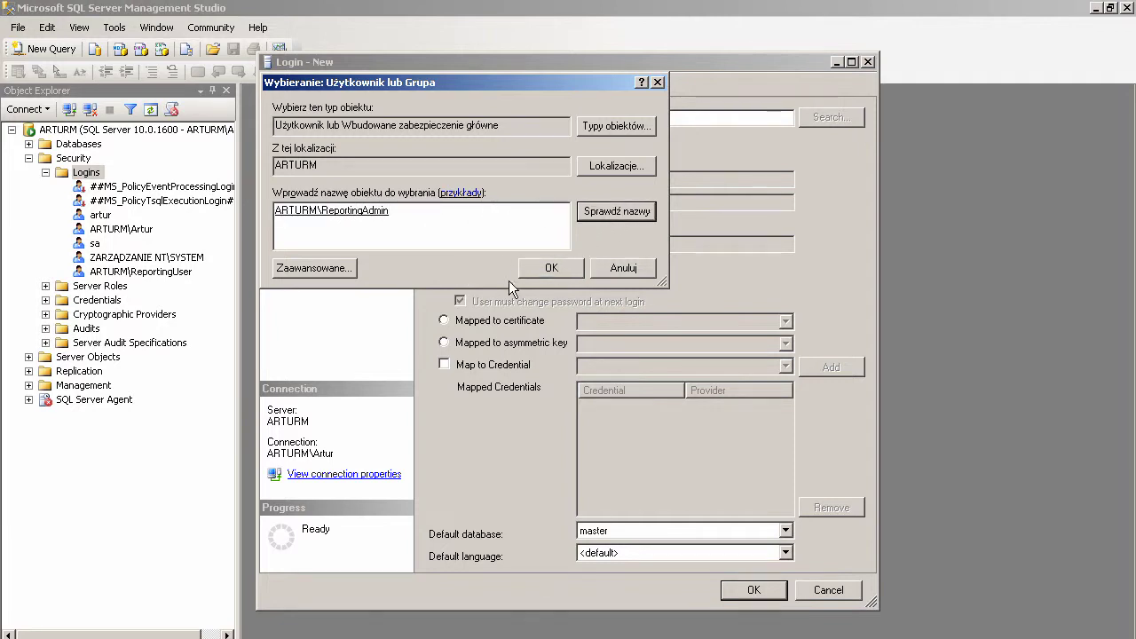
pyautogui.click(550, 269)
# - Set the default database to car_transactions and map car_transactions with db_owner
pyautogui.click(785, 529)
pyautogui.click(735, 547)
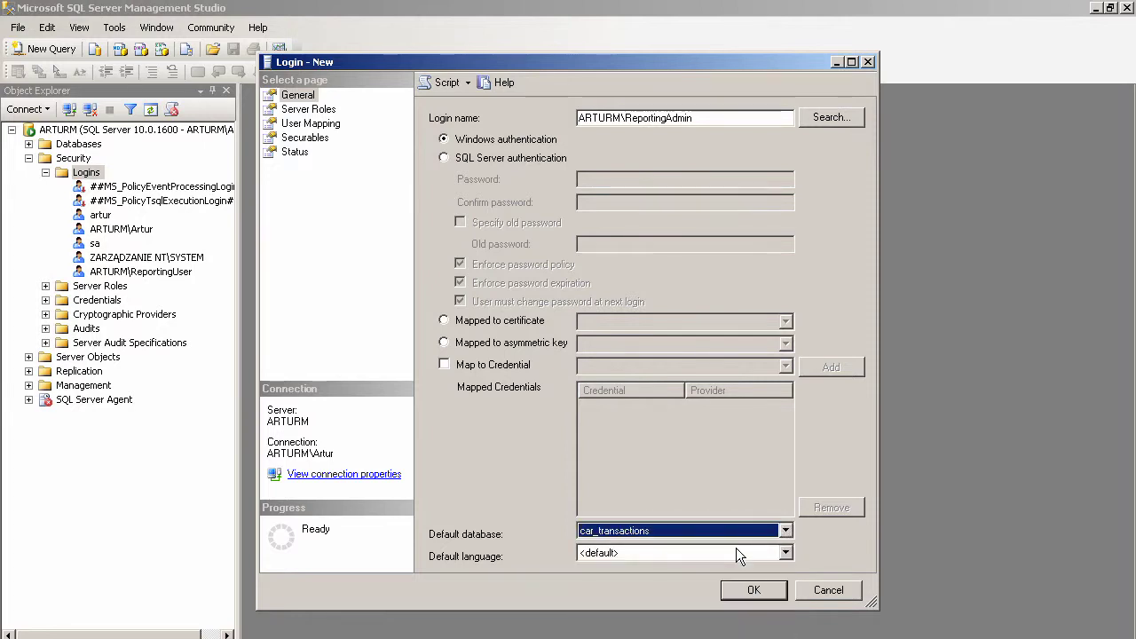
pyautogui.click(319, 114)
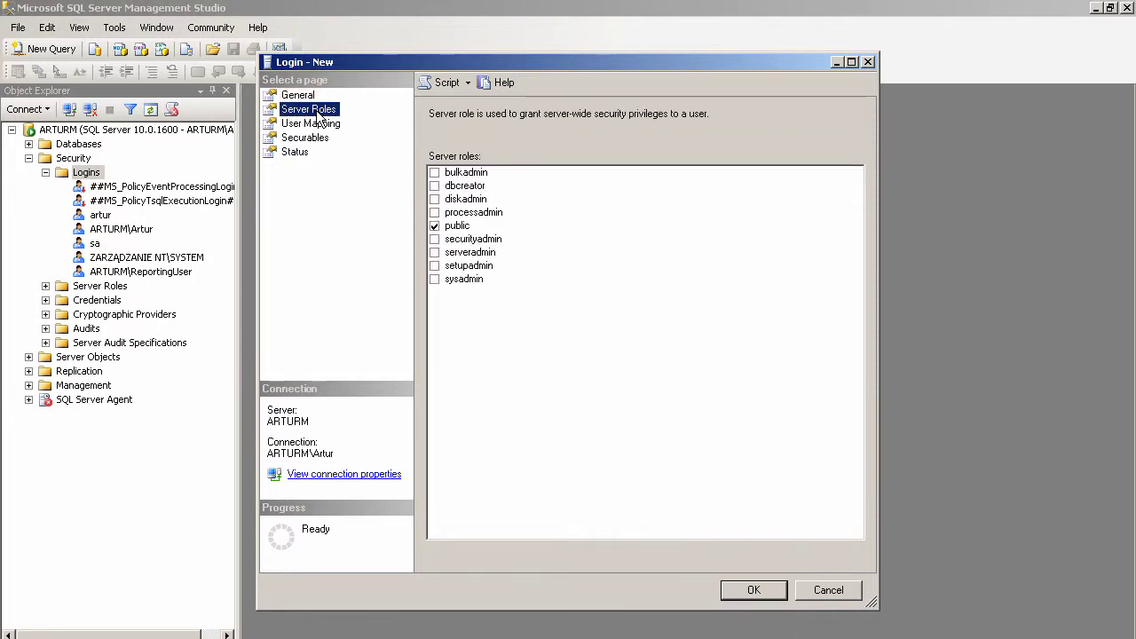
pyautogui.click(313, 124)
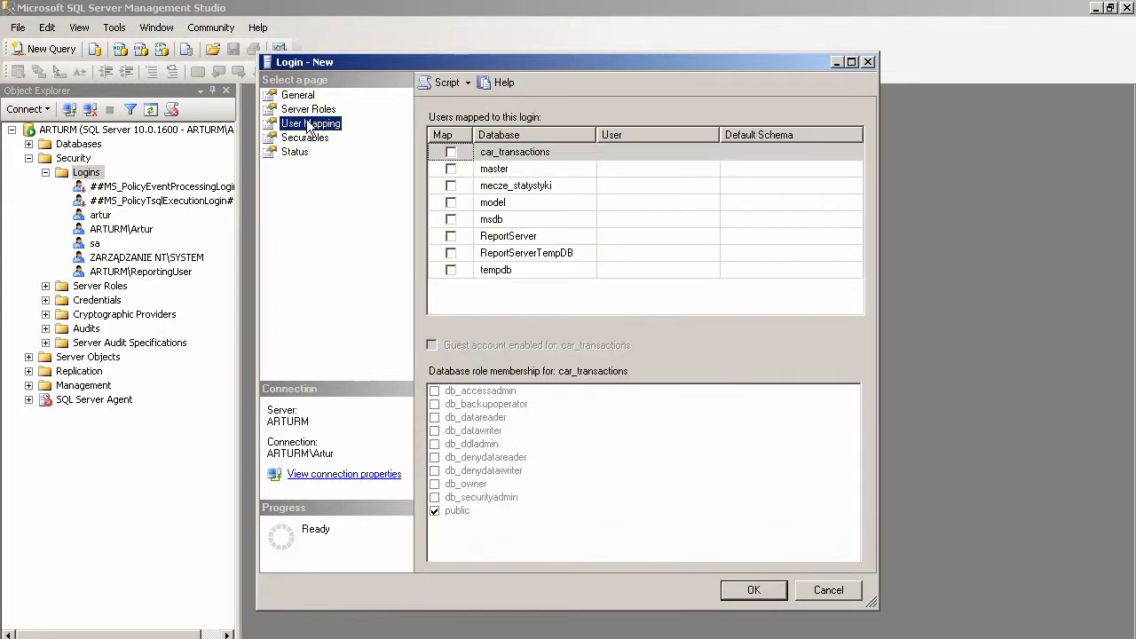
pyautogui.click(450, 152)
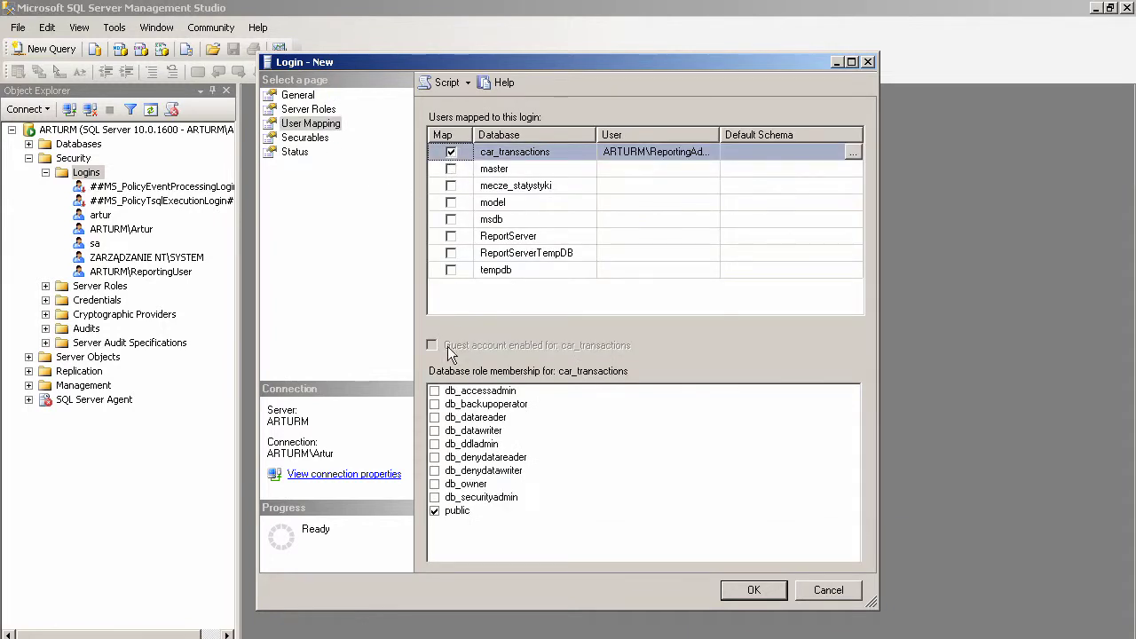
pyautogui.click(434, 483)
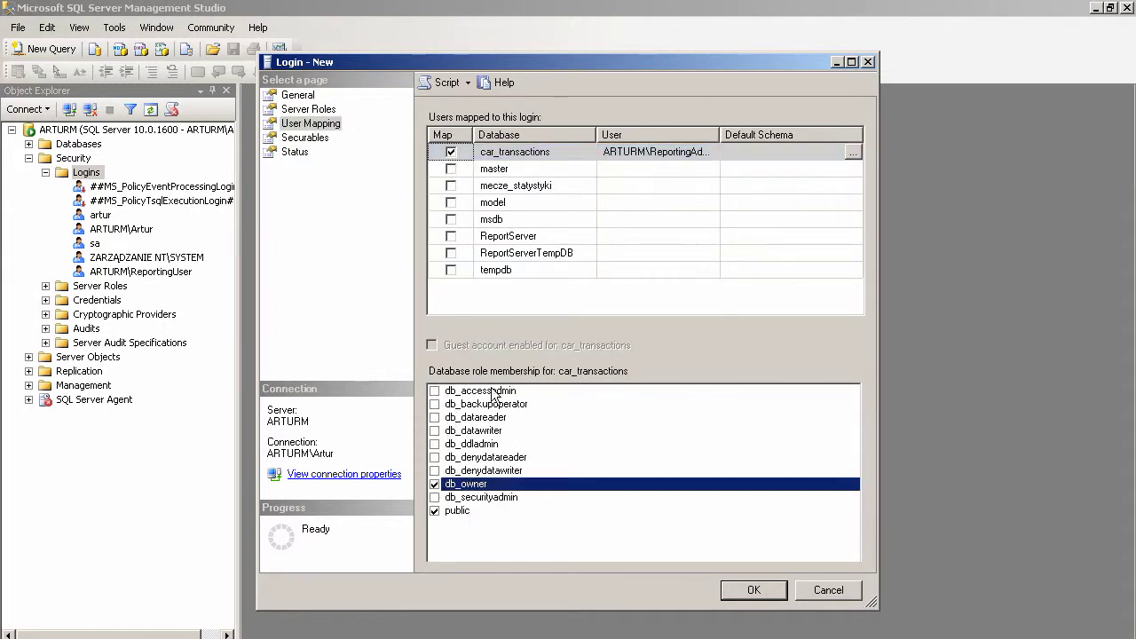
# - Map ReportServer and ReportServerTempDB with db_owner and RSExecRole, then create the login
pyautogui.click(450, 236)
pyautogui.click(434, 484)
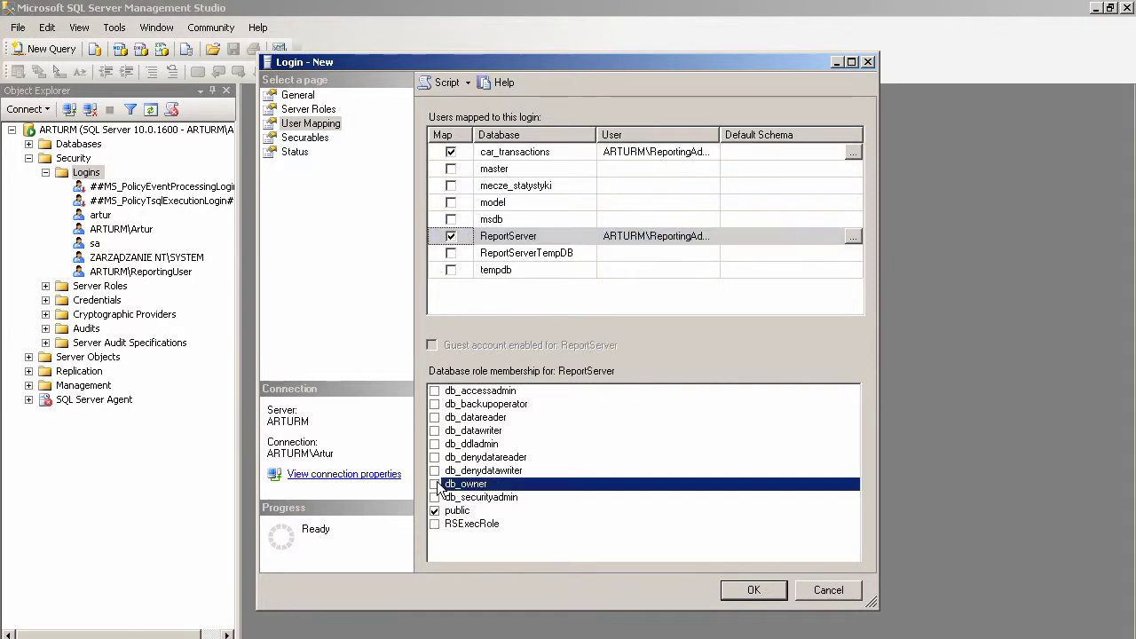
pyautogui.click(451, 253)
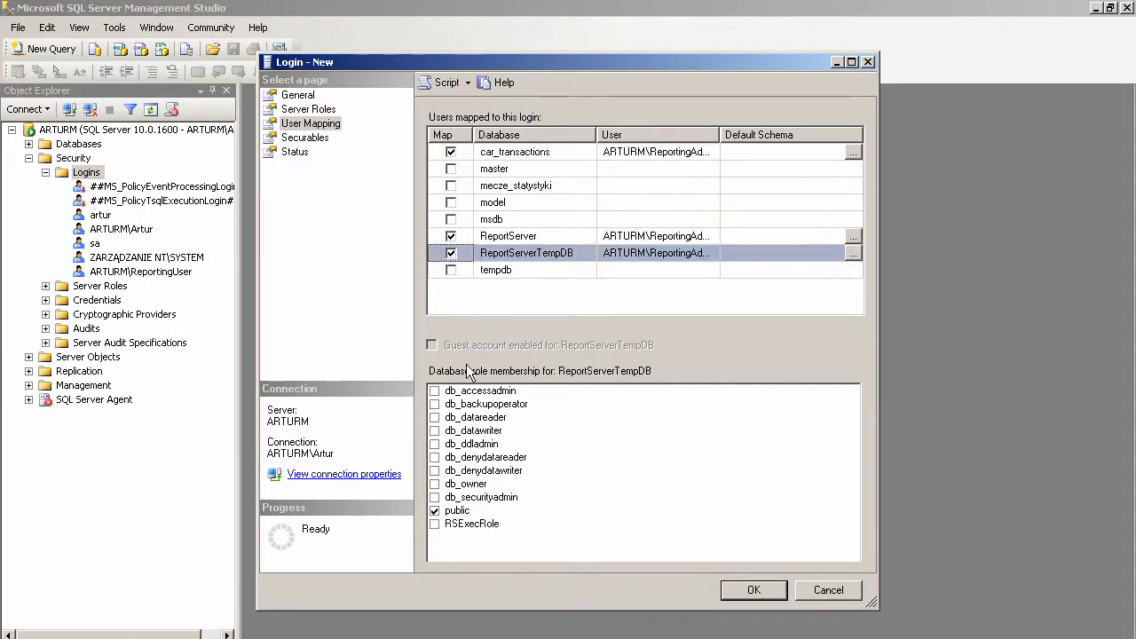
pyautogui.click(434, 484)
pyautogui.click(434, 523)
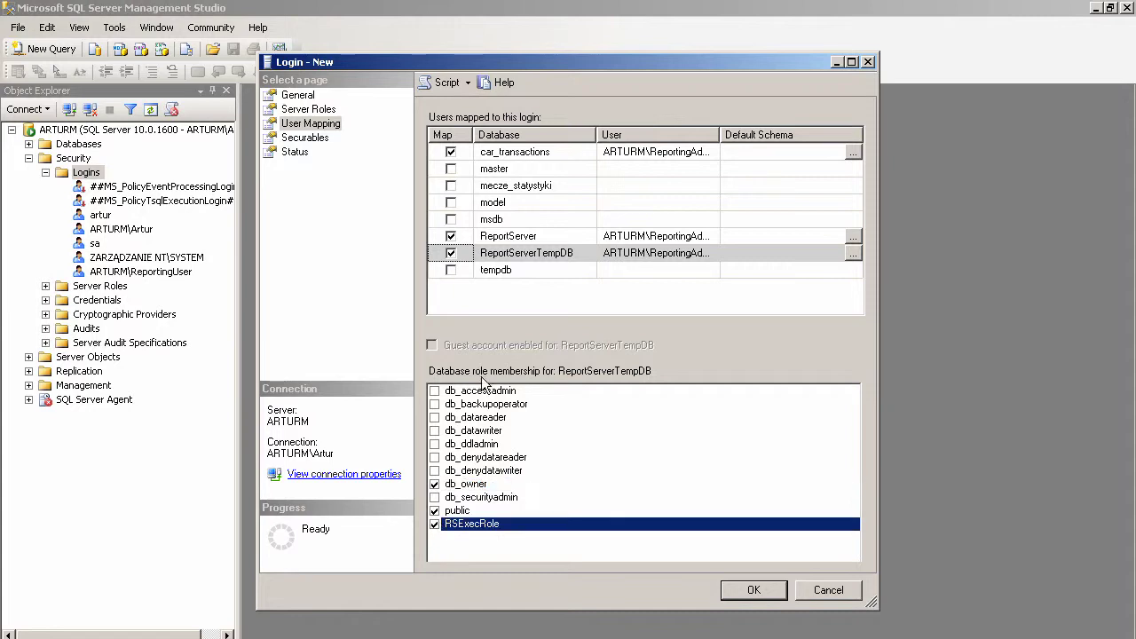
pyautogui.click(508, 238)
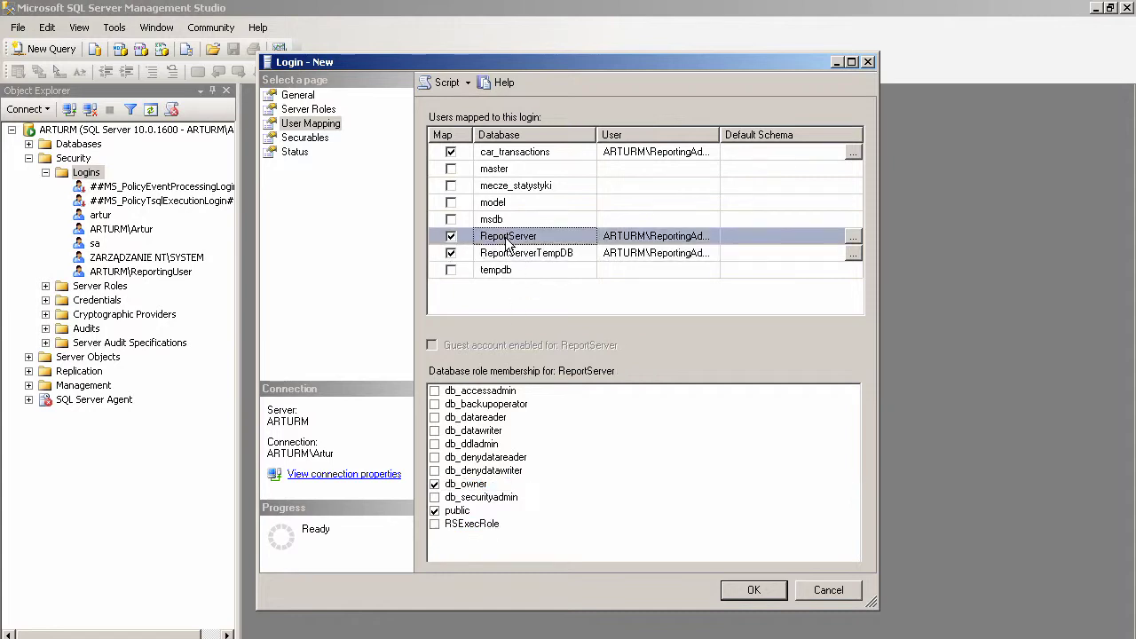
pyautogui.click(434, 524)
pyautogui.click(752, 589)
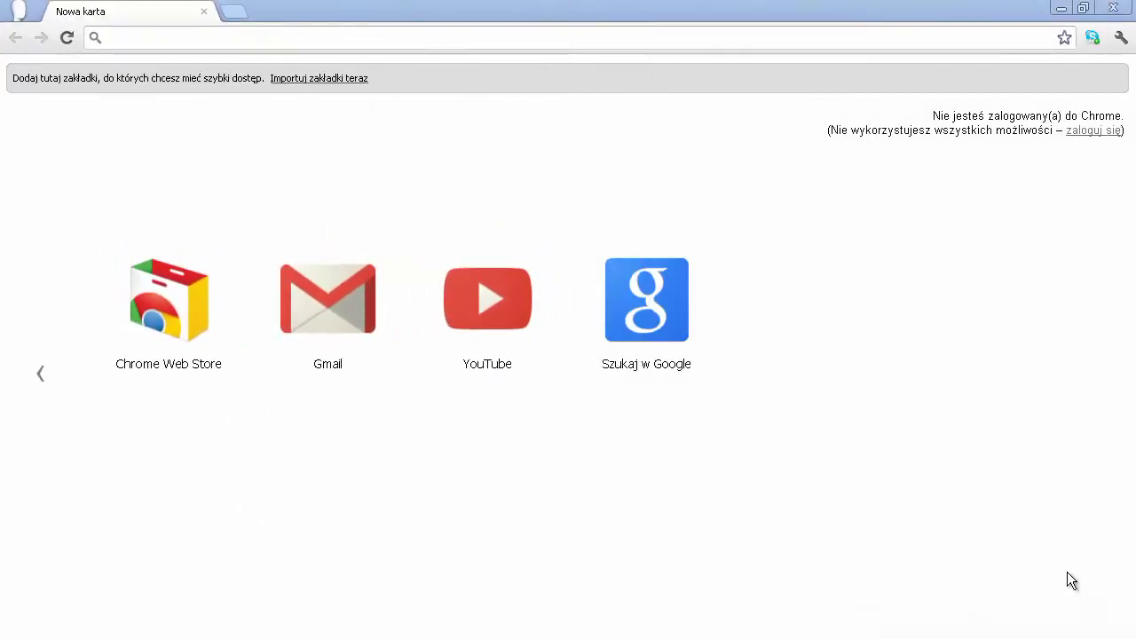
pyautogui.click(113, 38)
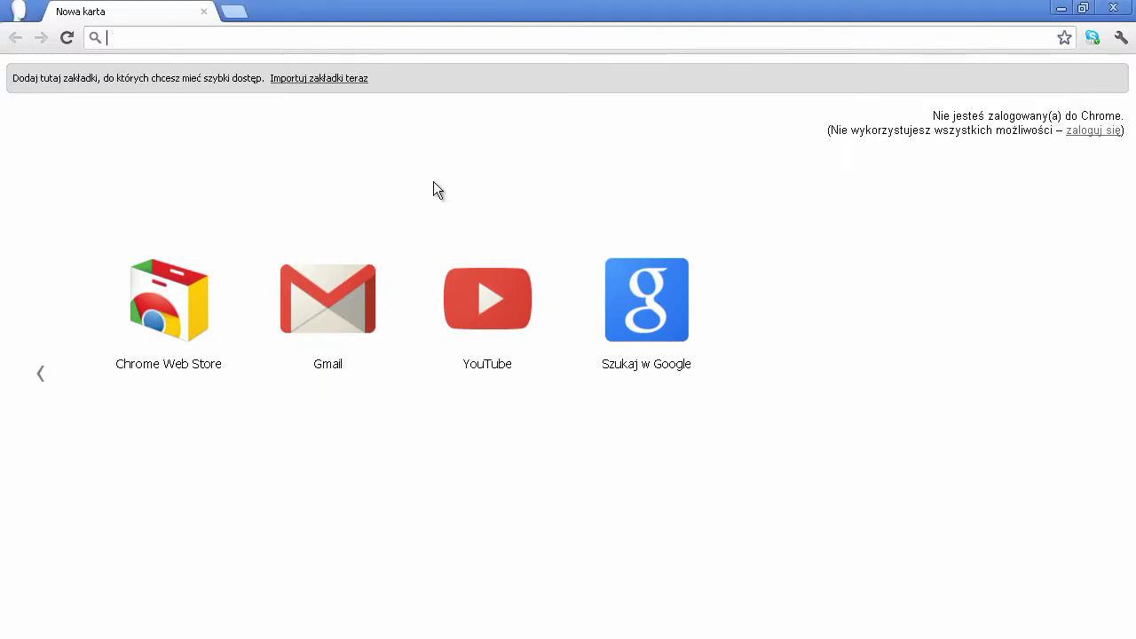
pyautogui.write('http')
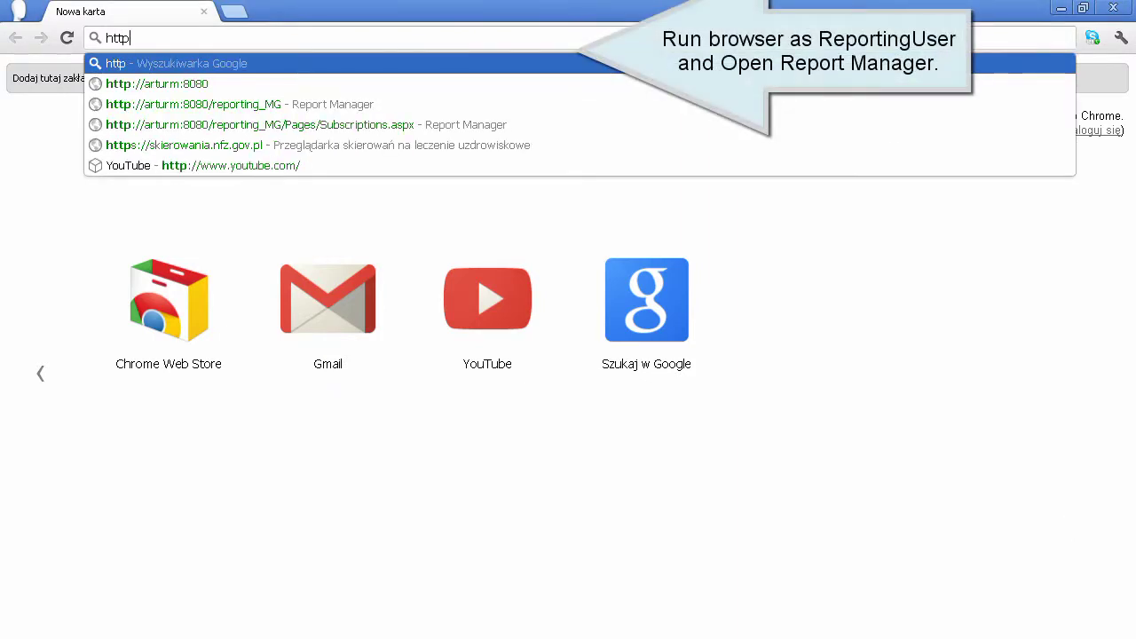
pyautogui.write('://a')
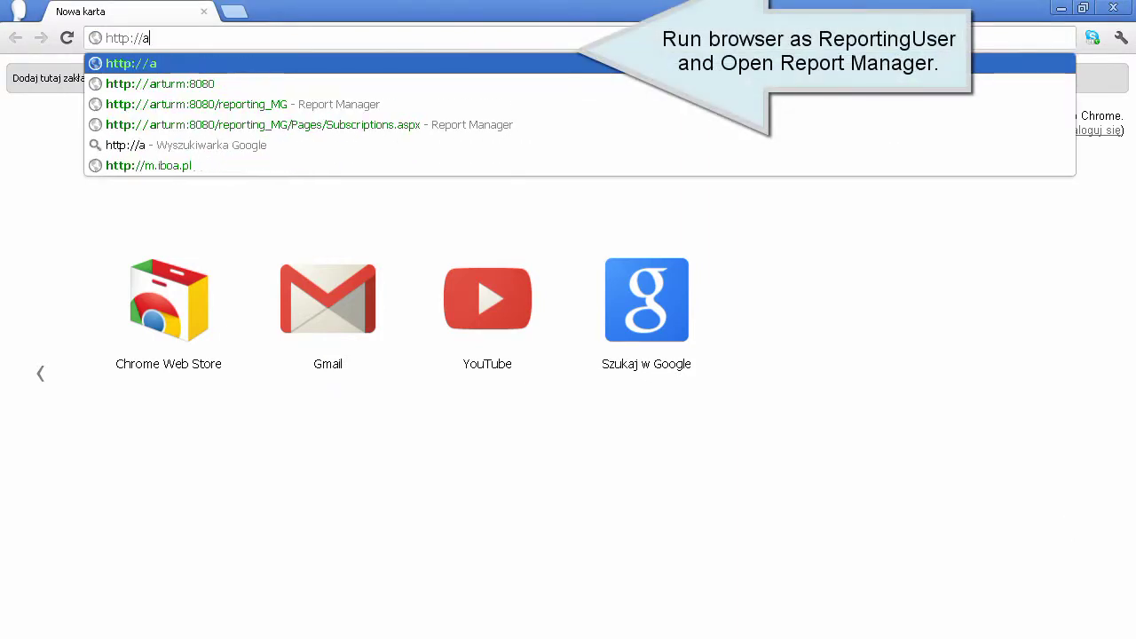
pyautogui.write('rturm:8080')
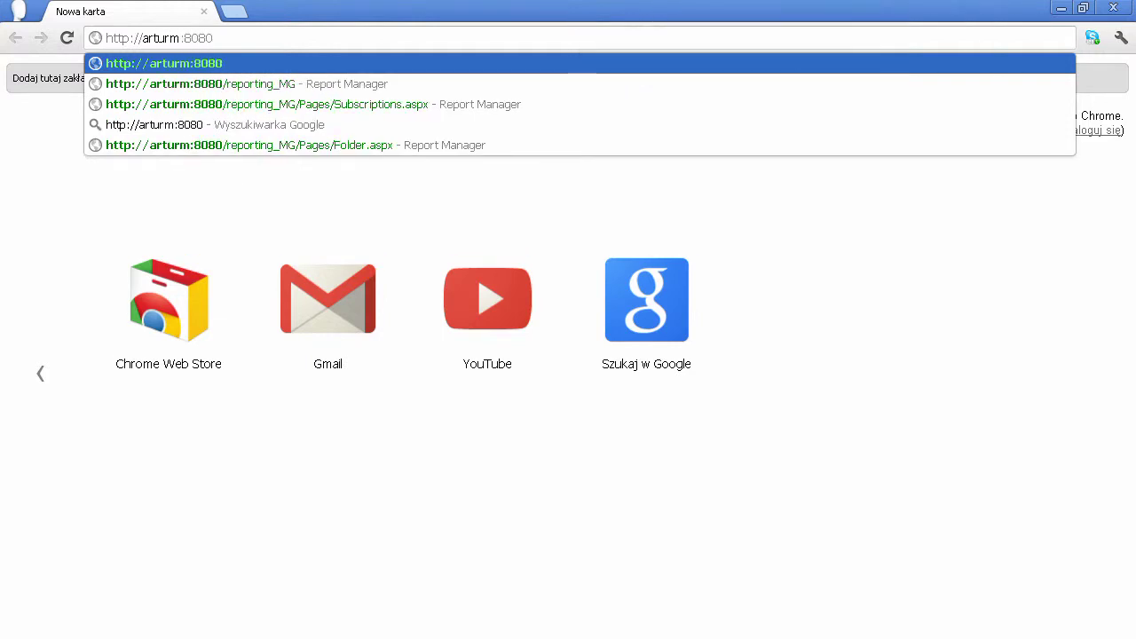
pyautogui.write('/reporti')
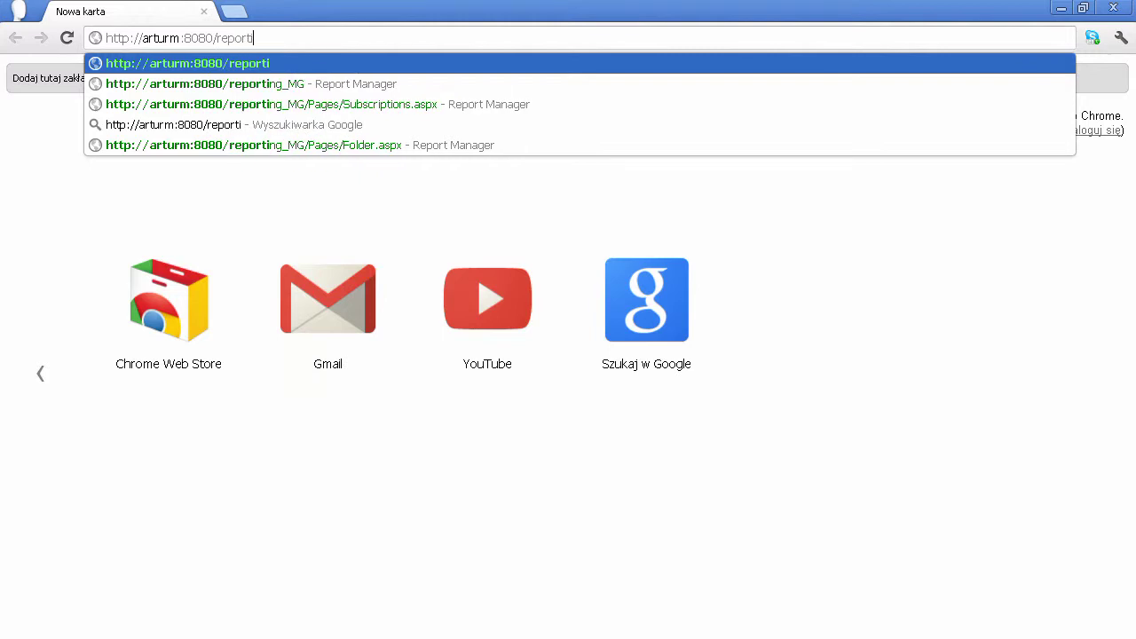
pyautogui.write('ng_MG')
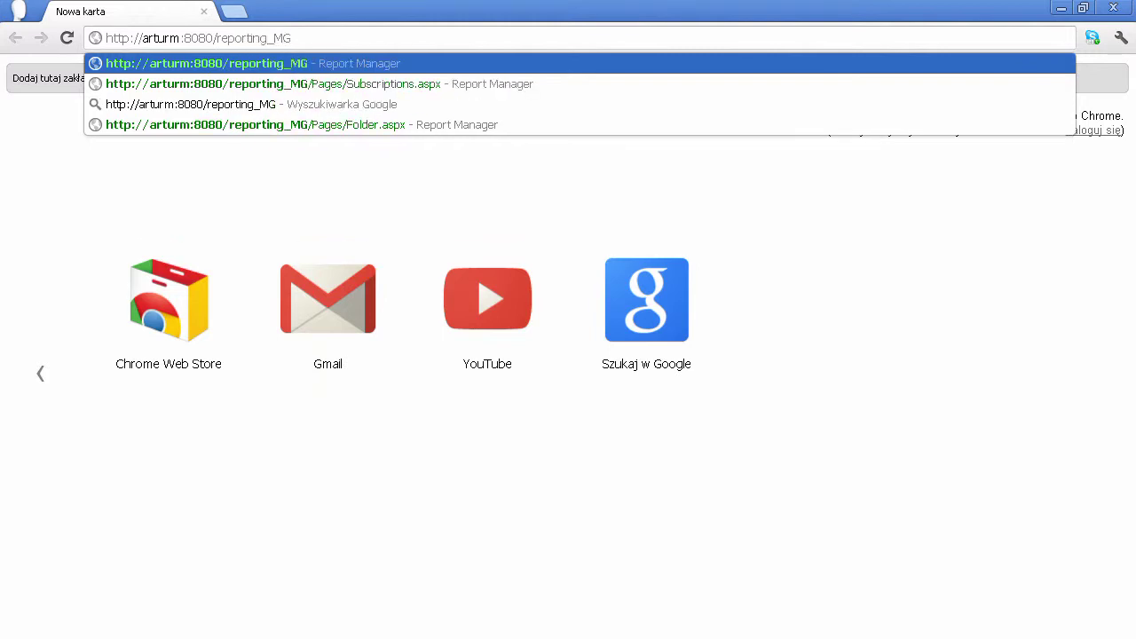
pyautogui.press('Return')
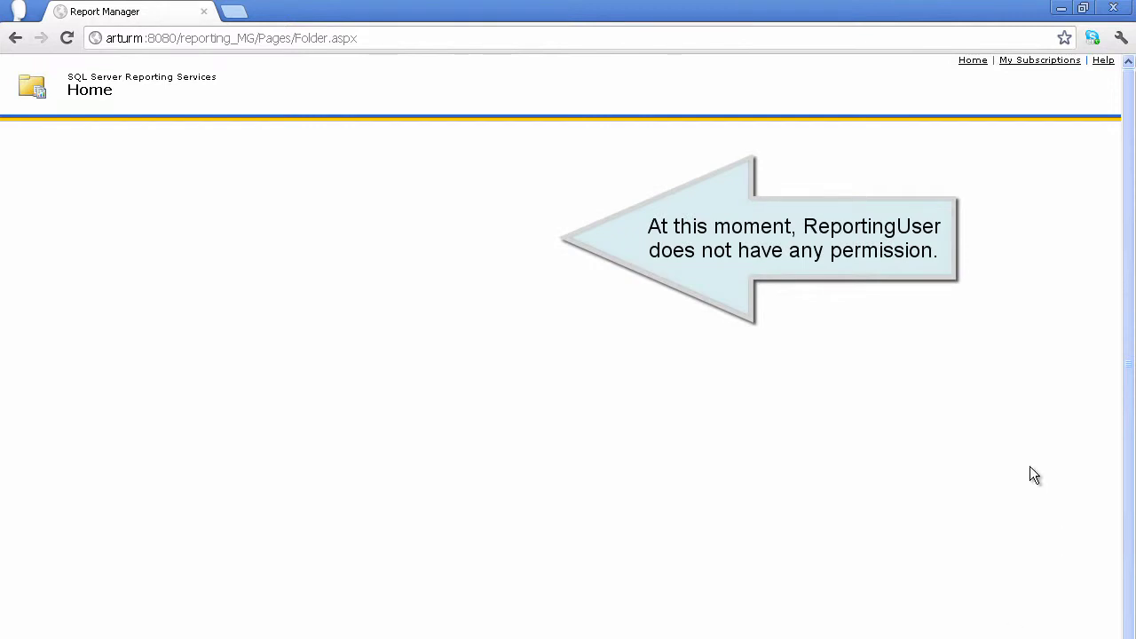
pyautogui.click(1028, 64)
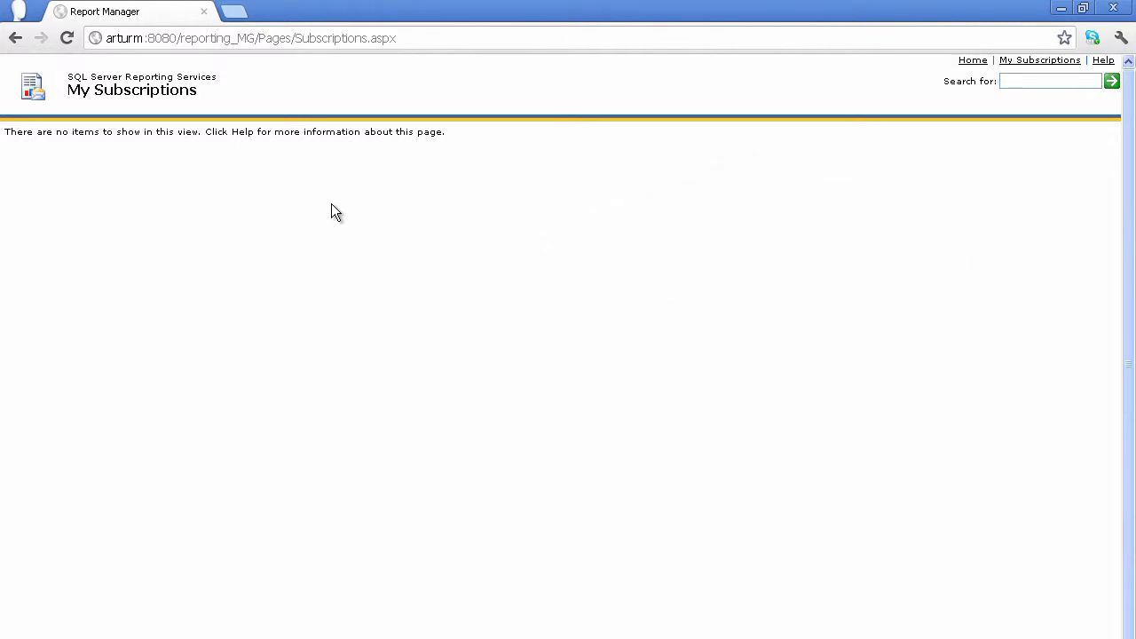
pyautogui.click(972, 60)
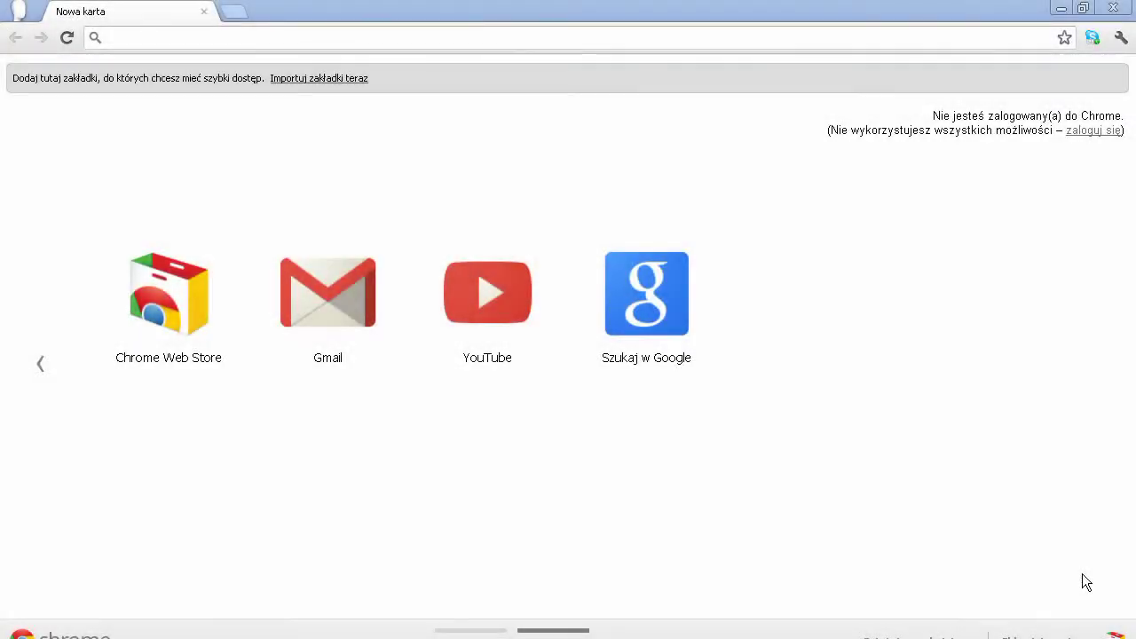
pyautogui.click(126, 39)
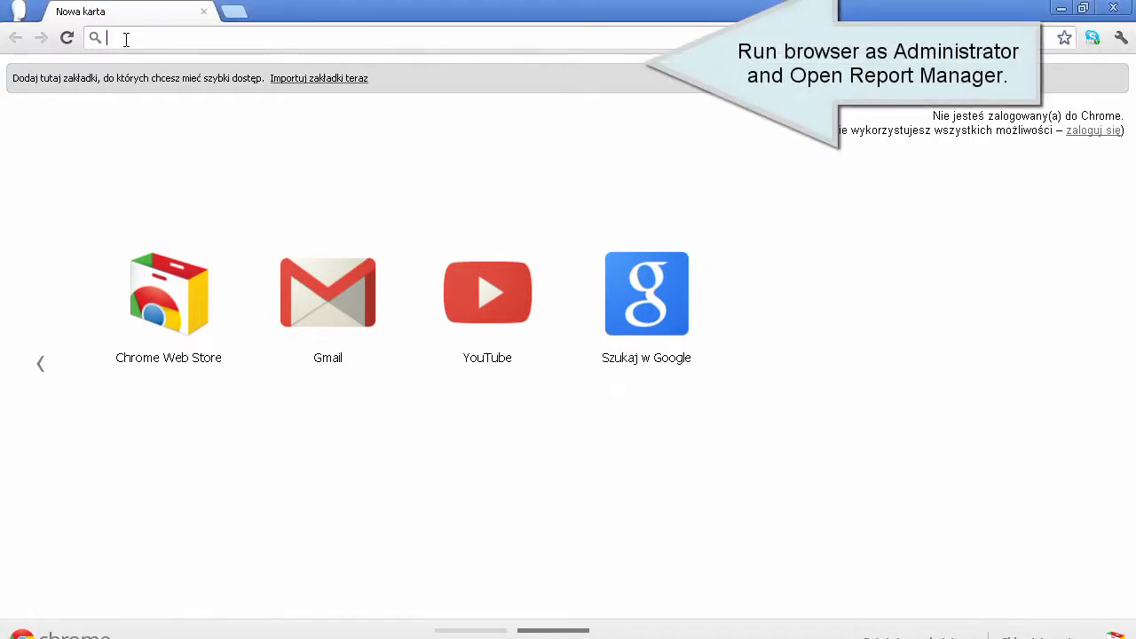
pyautogui.write('http://')
pyautogui.press('End')
pyautogui.press('Return')
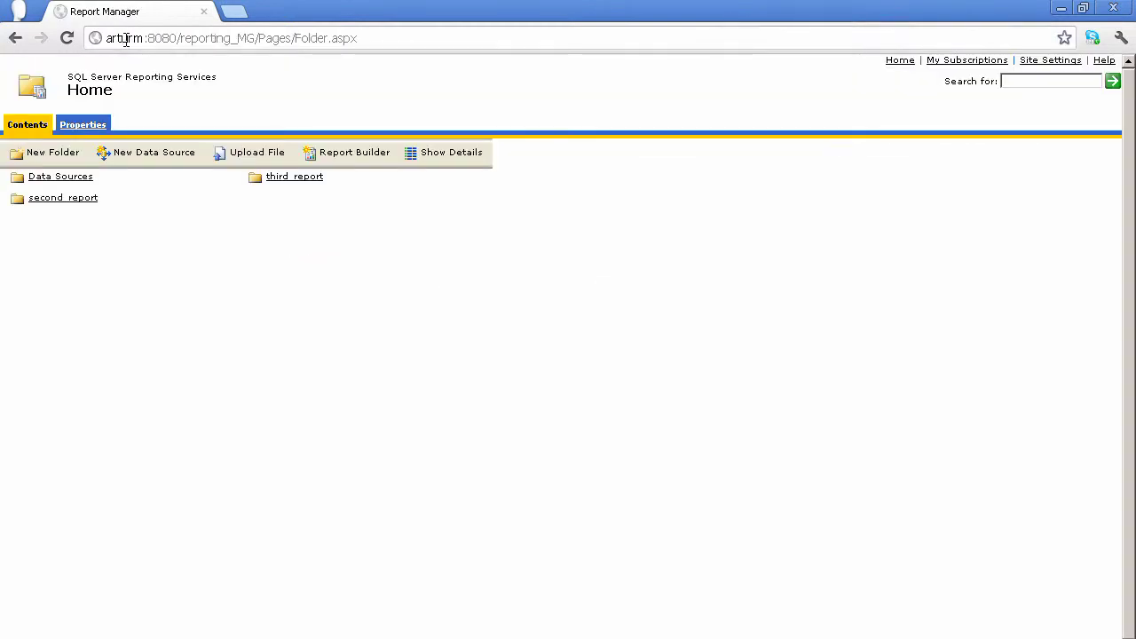
pyautogui.click(83, 126)
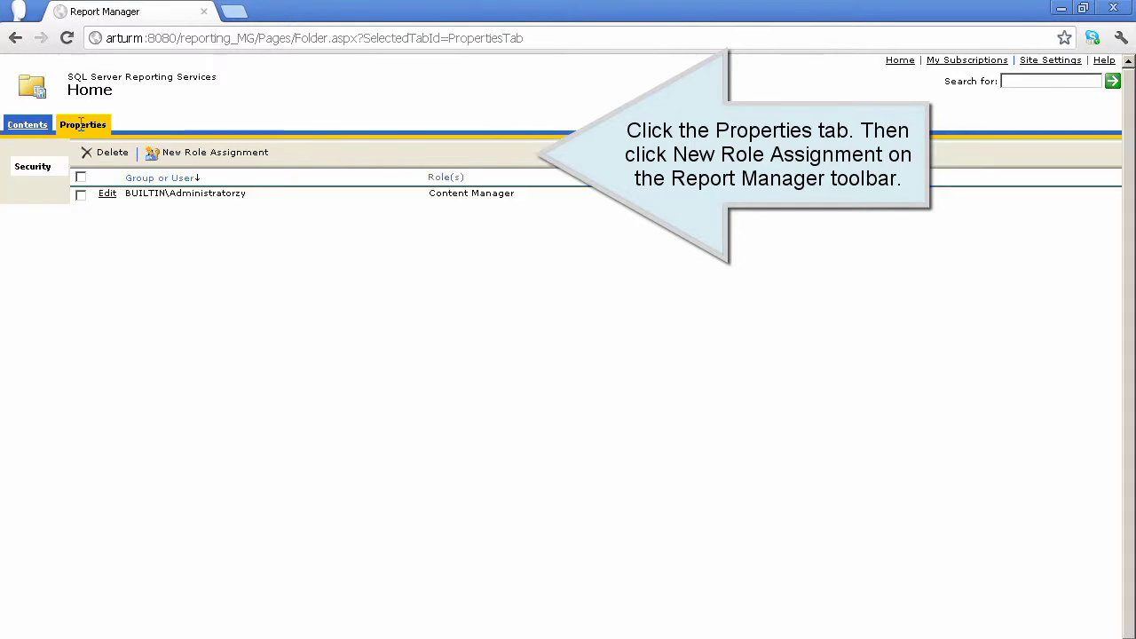
pyautogui.click(213, 153)
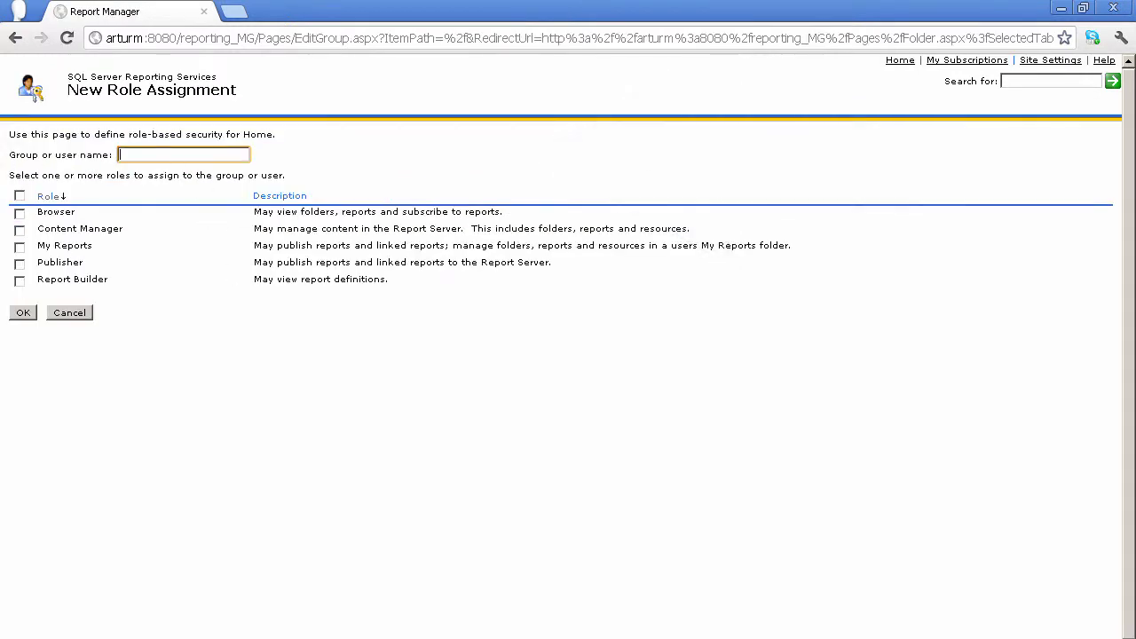
# - Enter ReportingUser as the user, tick the Browser role, and save the assignment
pyautogui.write('ReportingUser')
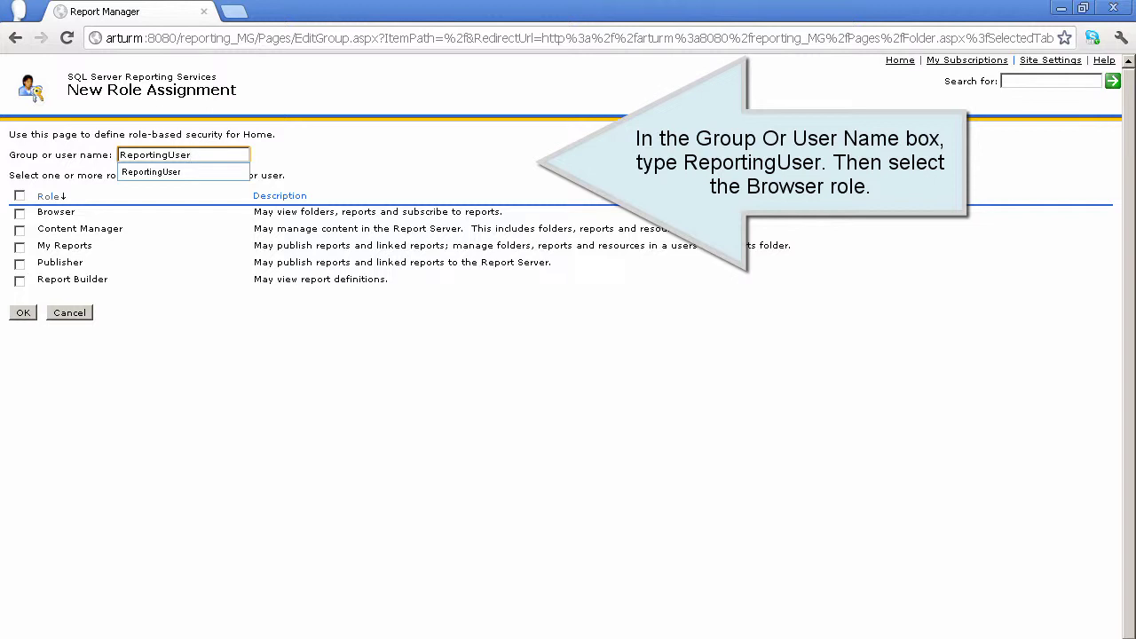
pyautogui.click(144, 170)
pyautogui.click(20, 214)
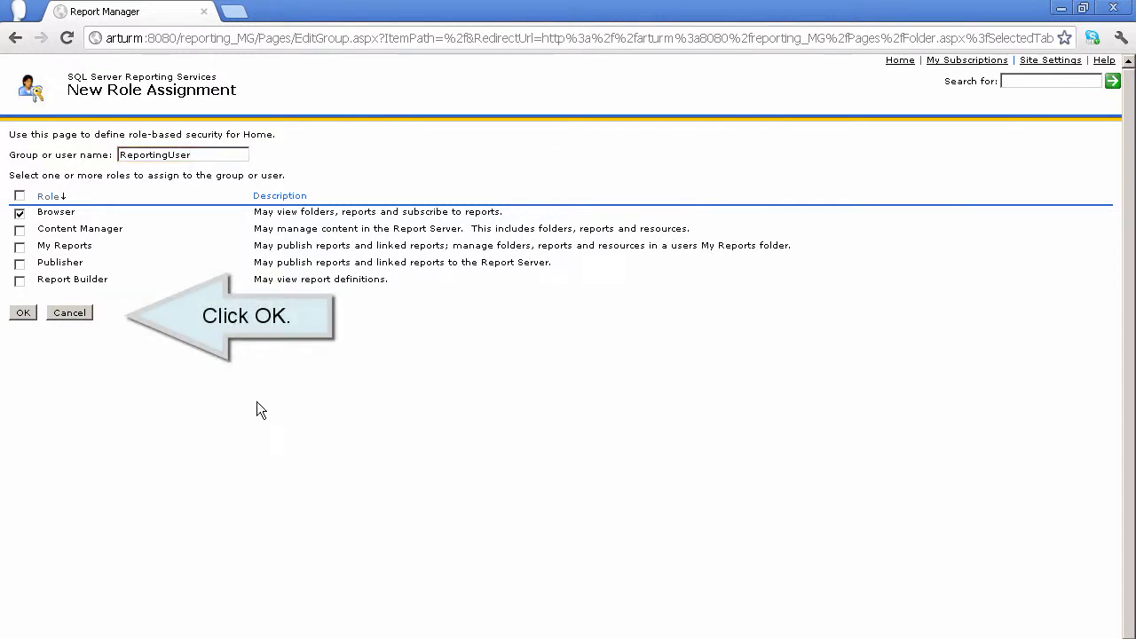
pyautogui.click(23, 314)
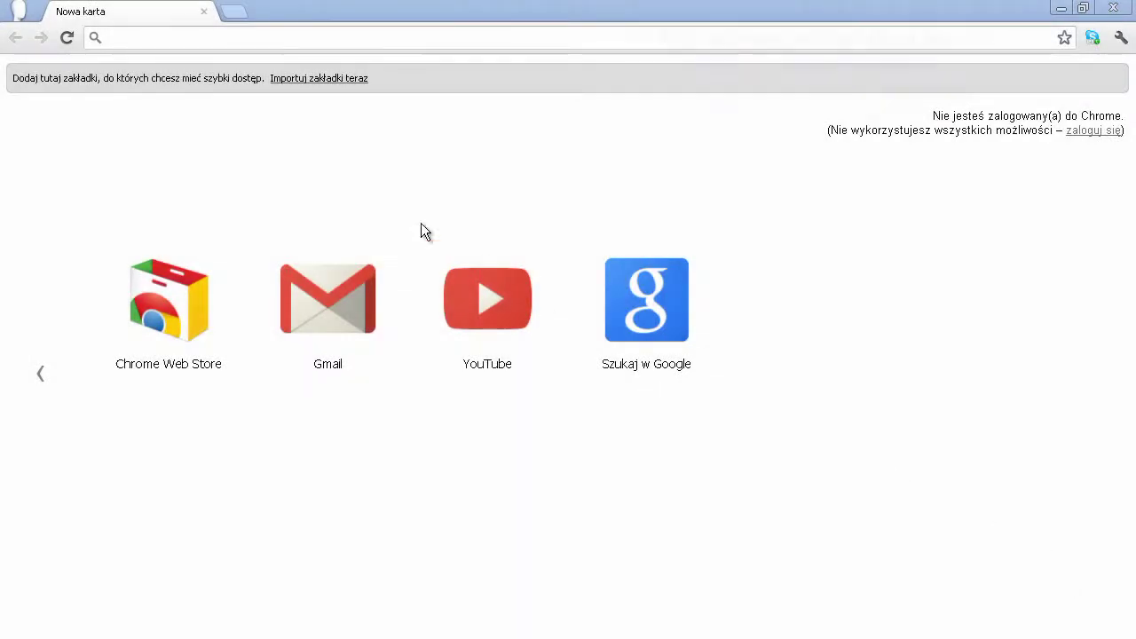
pyautogui.click(134, 37)
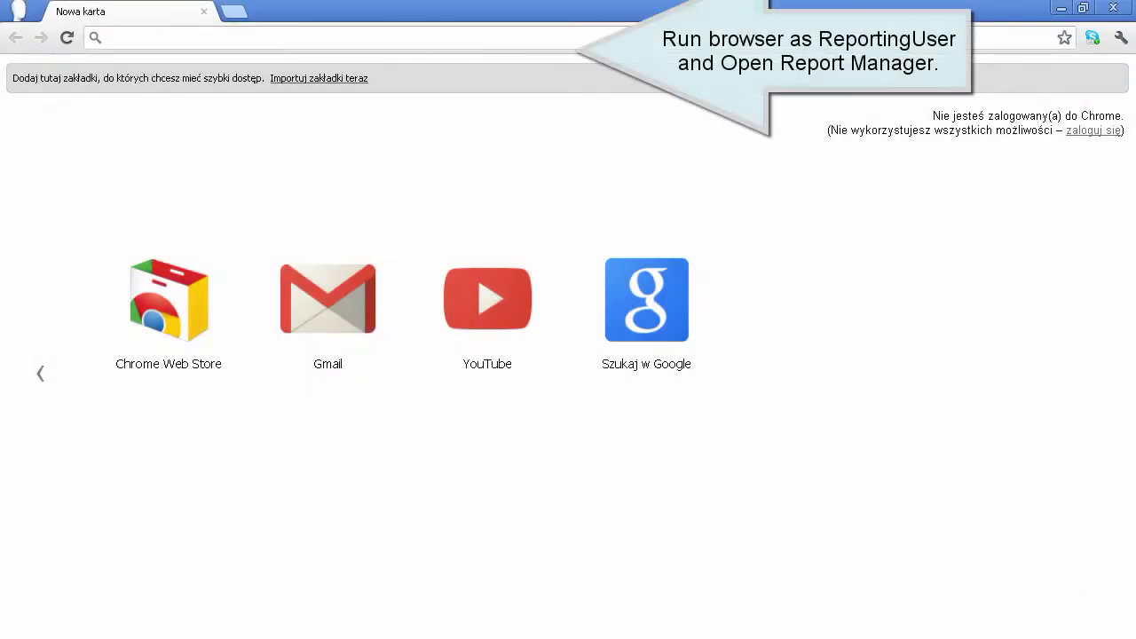
pyautogui.write('http://arturm:8080/reporting_MG')
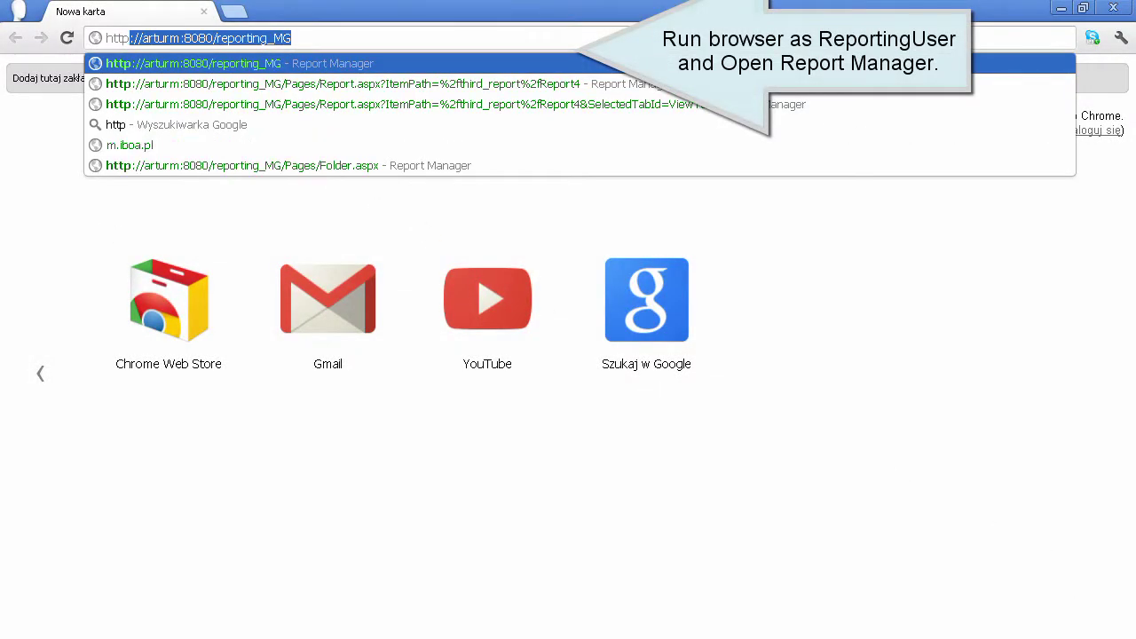
pyautogui.press('Right')
pyautogui.press('Return')
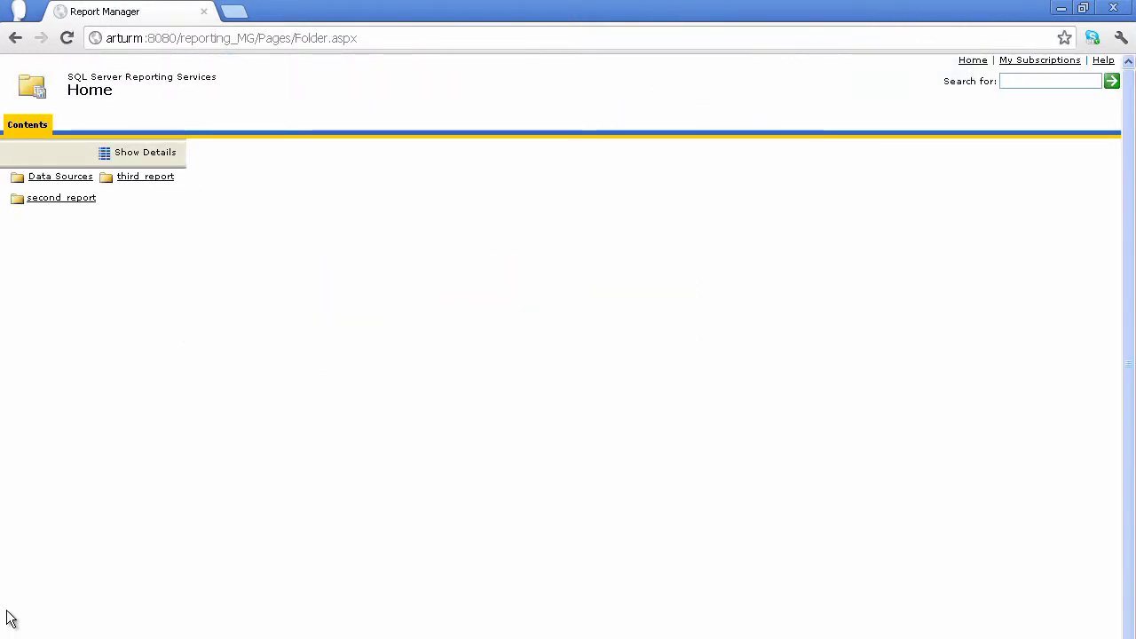
pyautogui.click(135, 177)
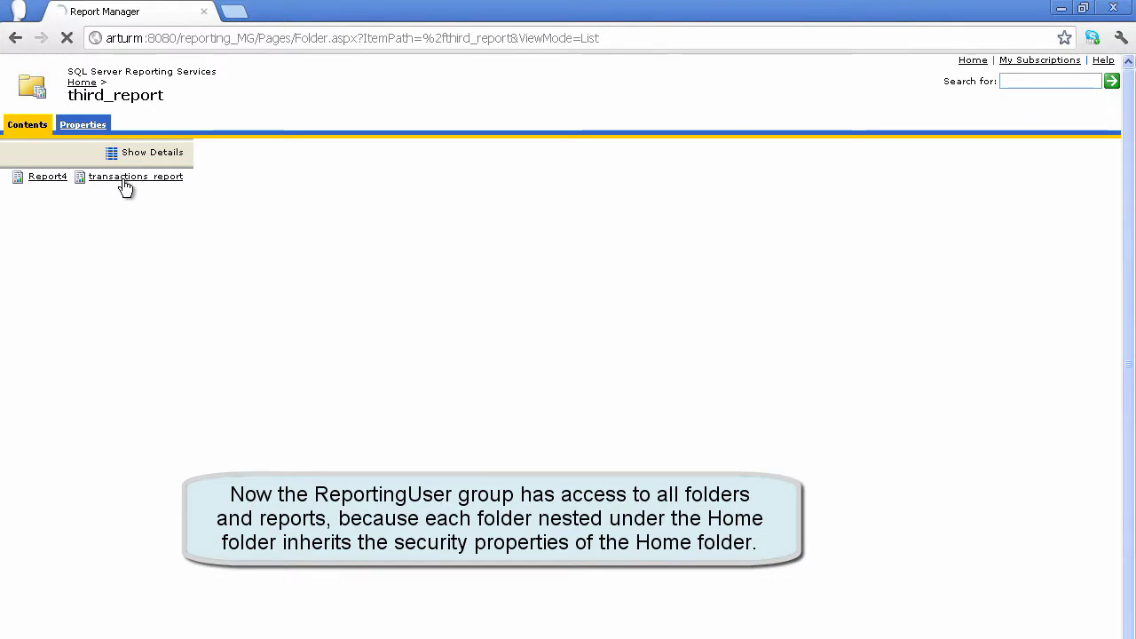
pyautogui.click(124, 178)
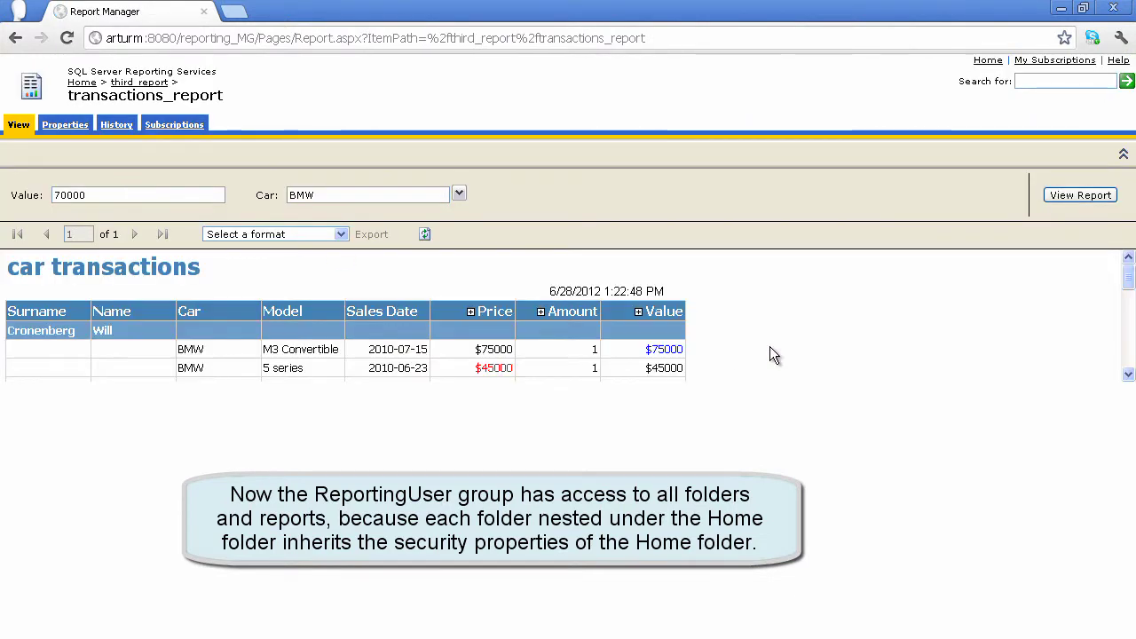
pyautogui.moveTo(1128, 270); pyautogui.dragTo(1129, 357)
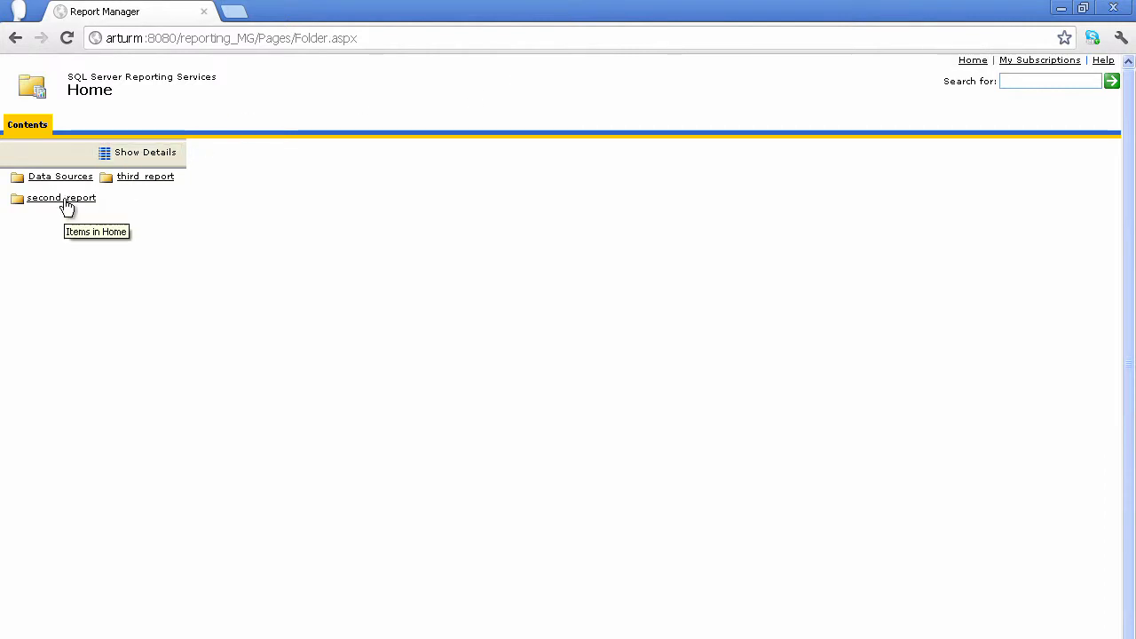
pyautogui.click(65, 200)
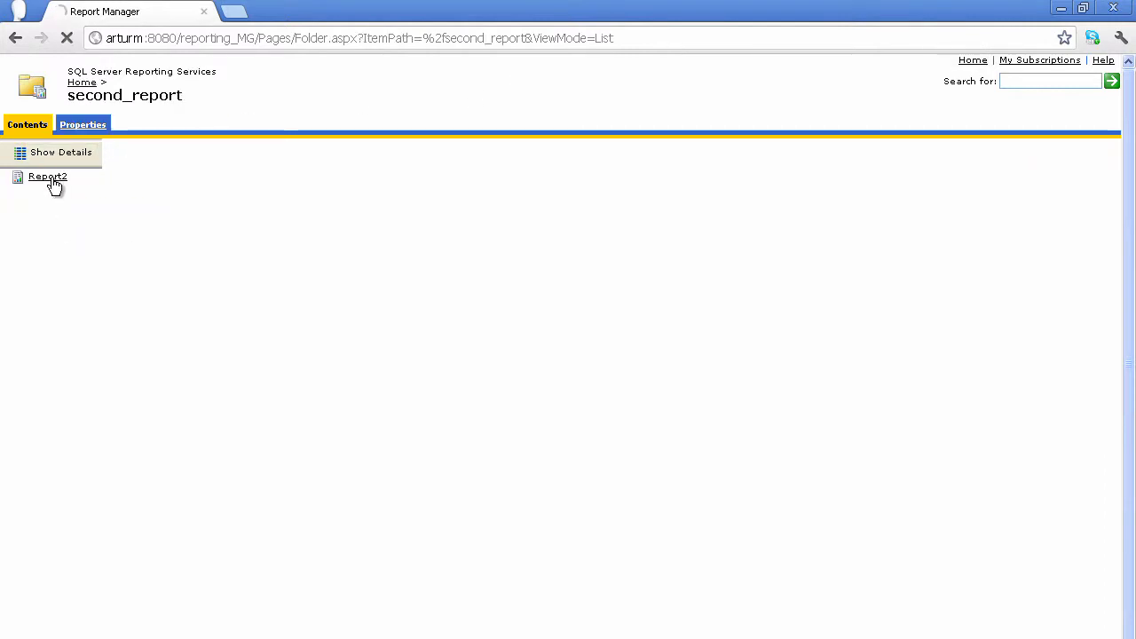
pyautogui.click(49, 177)
pyautogui.moveTo(1121, 222)
pyautogui.mouseDown()
pyautogui.moveTo(1132, 327)
pyautogui.moveTo(1131, 210)
pyautogui.mouseUp()
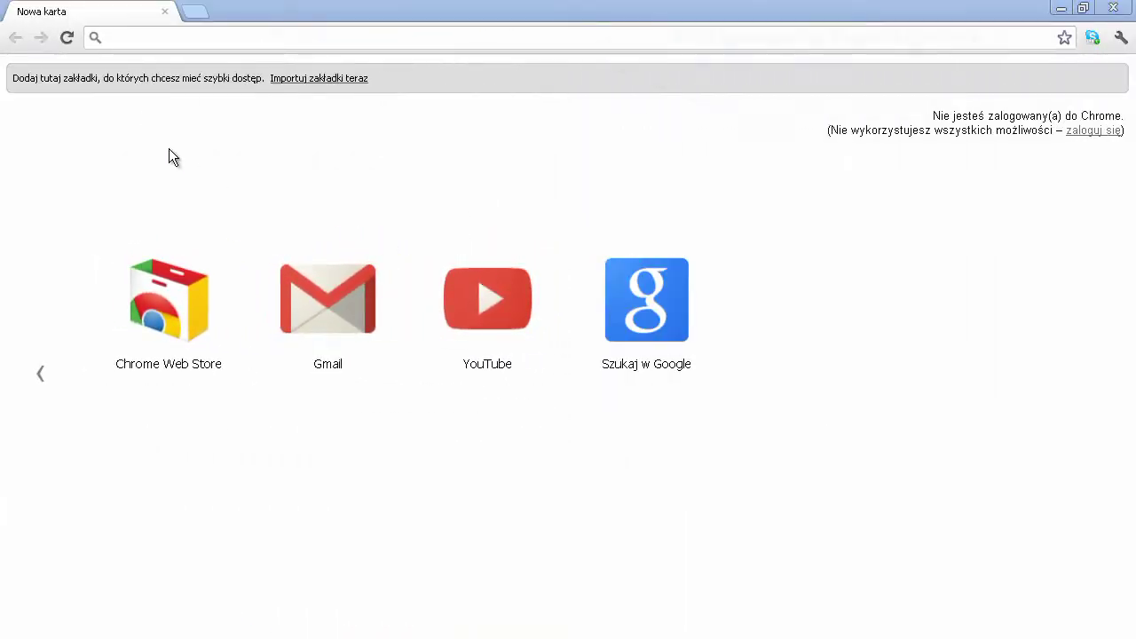
pyautogui.click(152, 38)
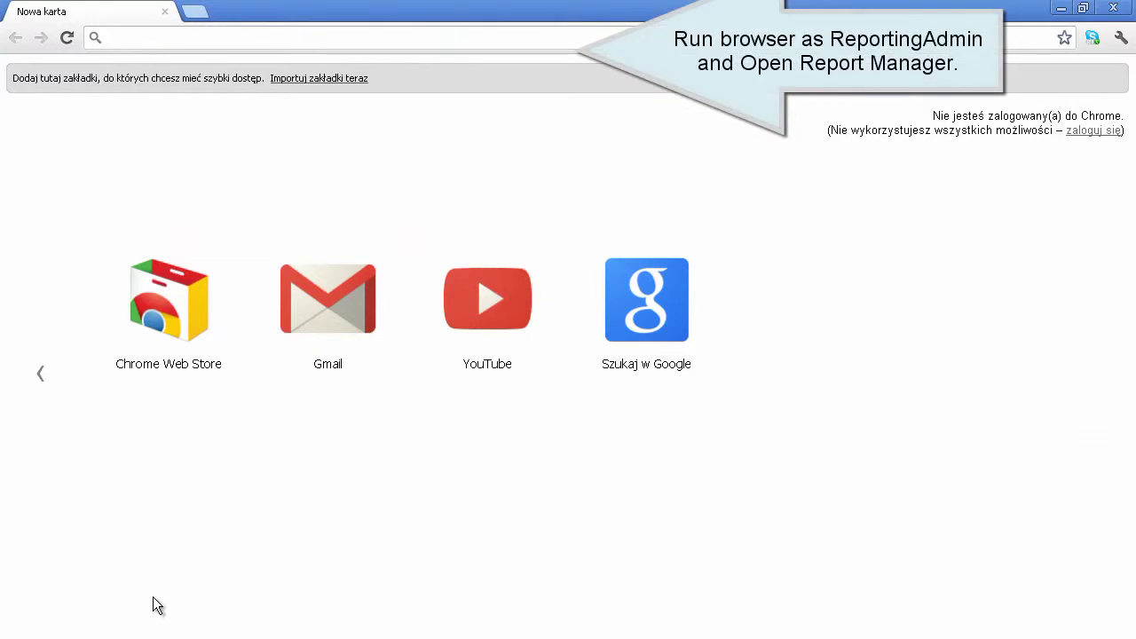
pyautogui.write('http://arturm:8080/reporting_MG')
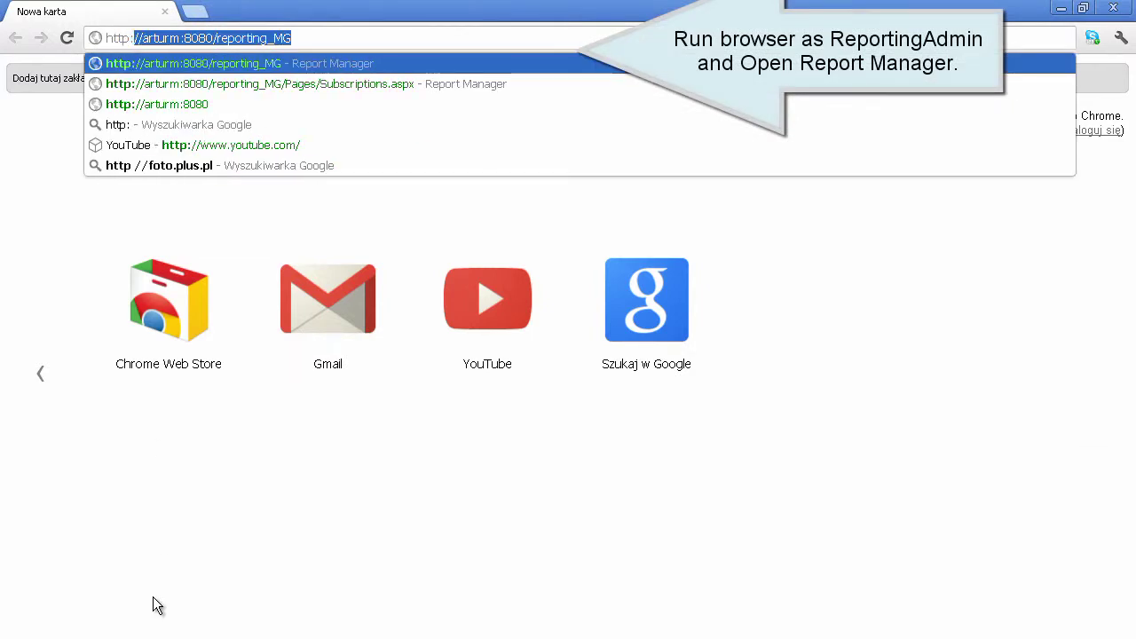
pyautogui.press('End')
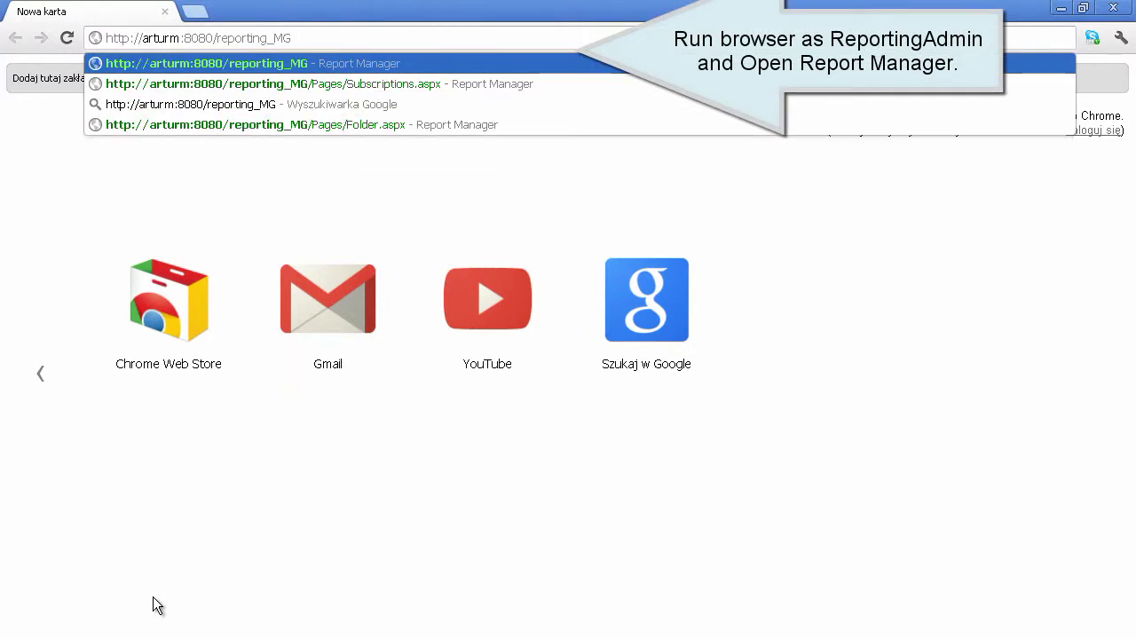
pyautogui.press('Return')
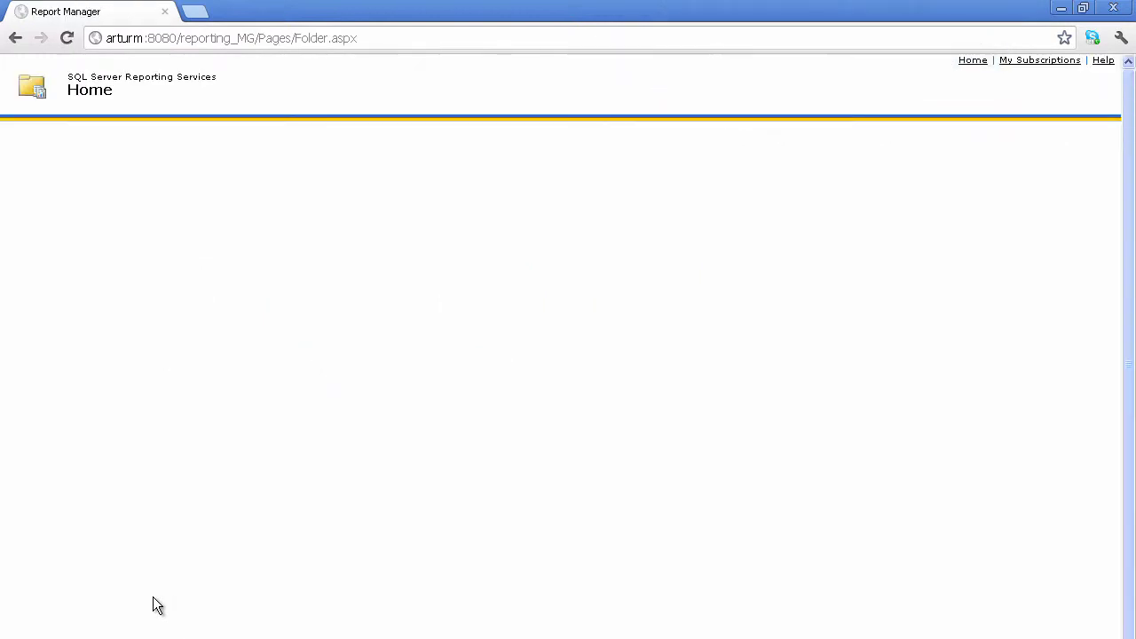
pyautogui.click(1034, 63)
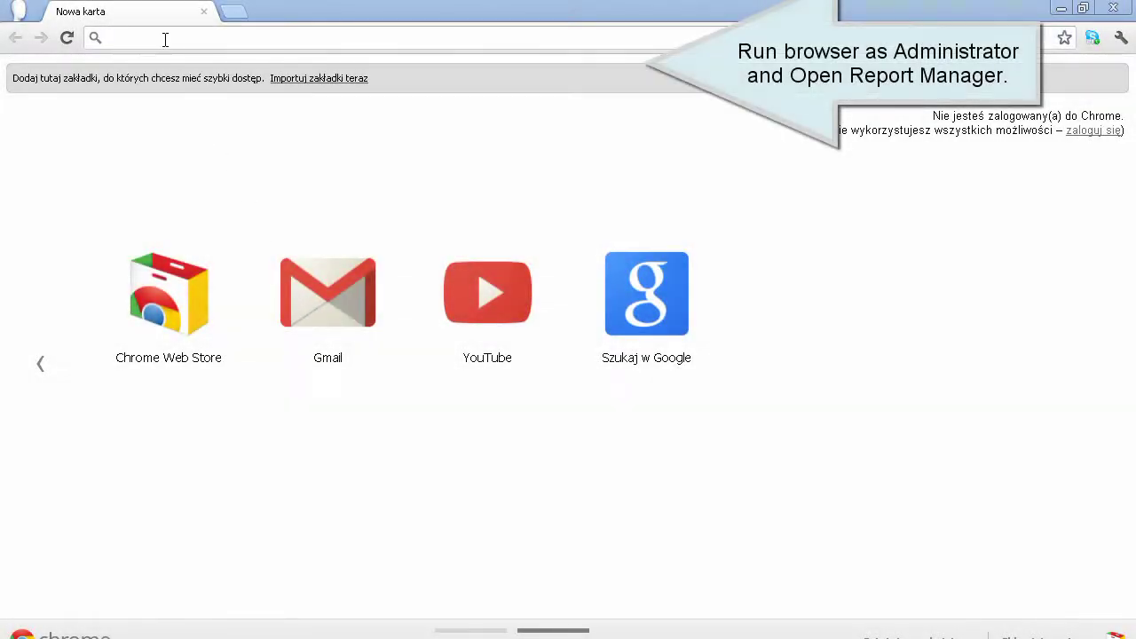
# - Reload Report Manager and begin another new role assignment on the Home folder
pyautogui.click(165, 39)
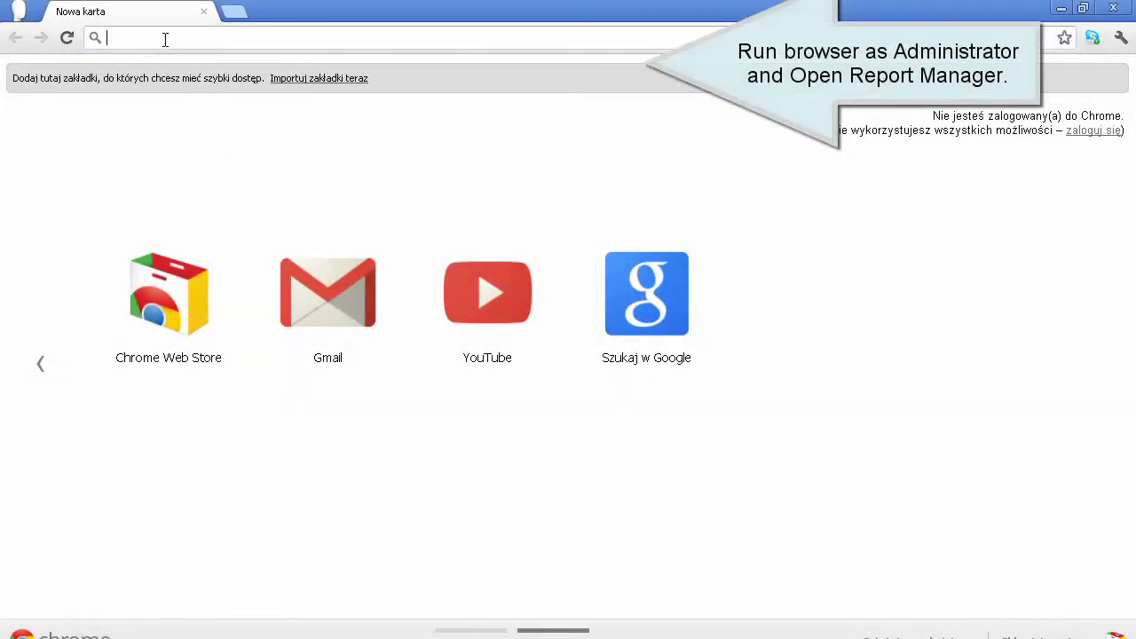
pyautogui.write('http://arturm:8080/reporting_mg')
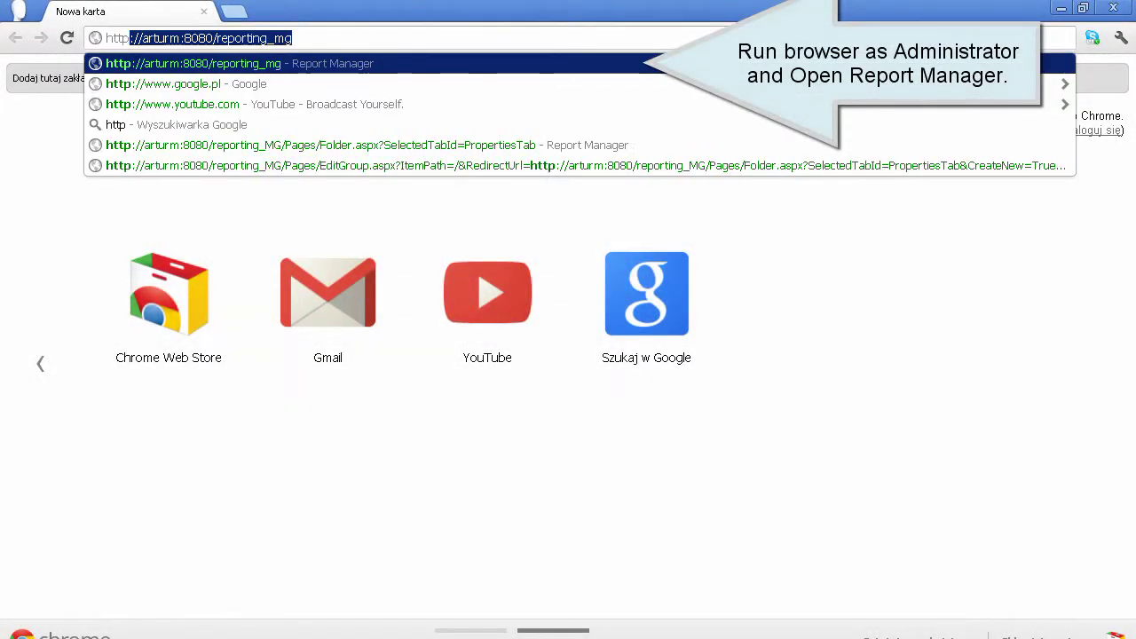
pyautogui.press('Right')
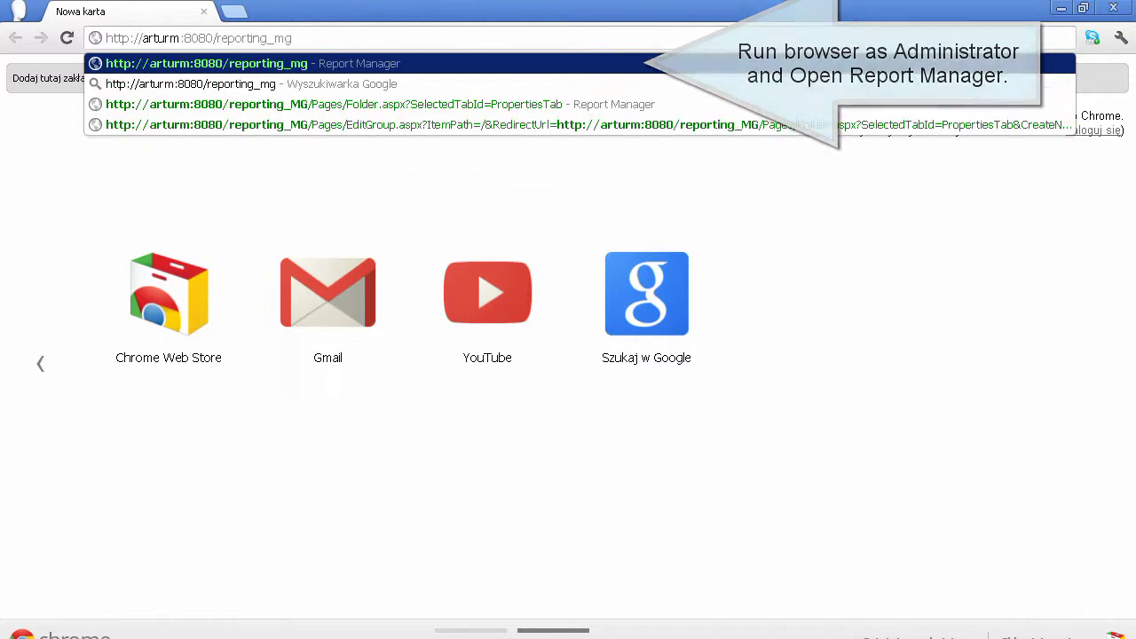
pyautogui.press('Return')
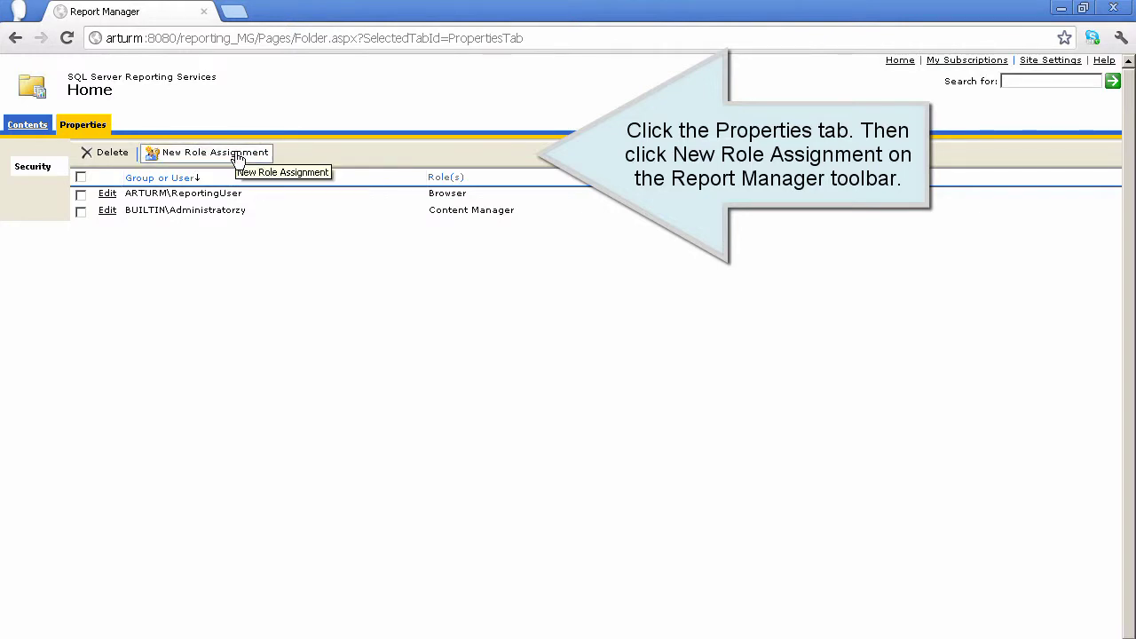
pyautogui.click(237, 156)
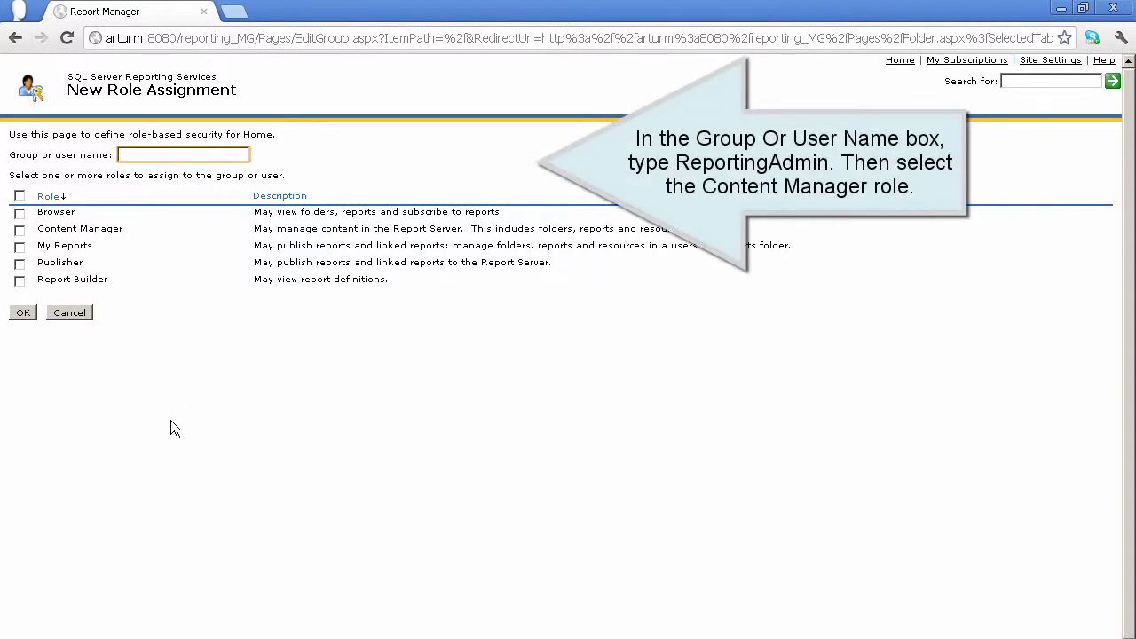
# - Enter ReportingAdmin as the user and tick the Content Manager role
pyautogui.write('Rep')
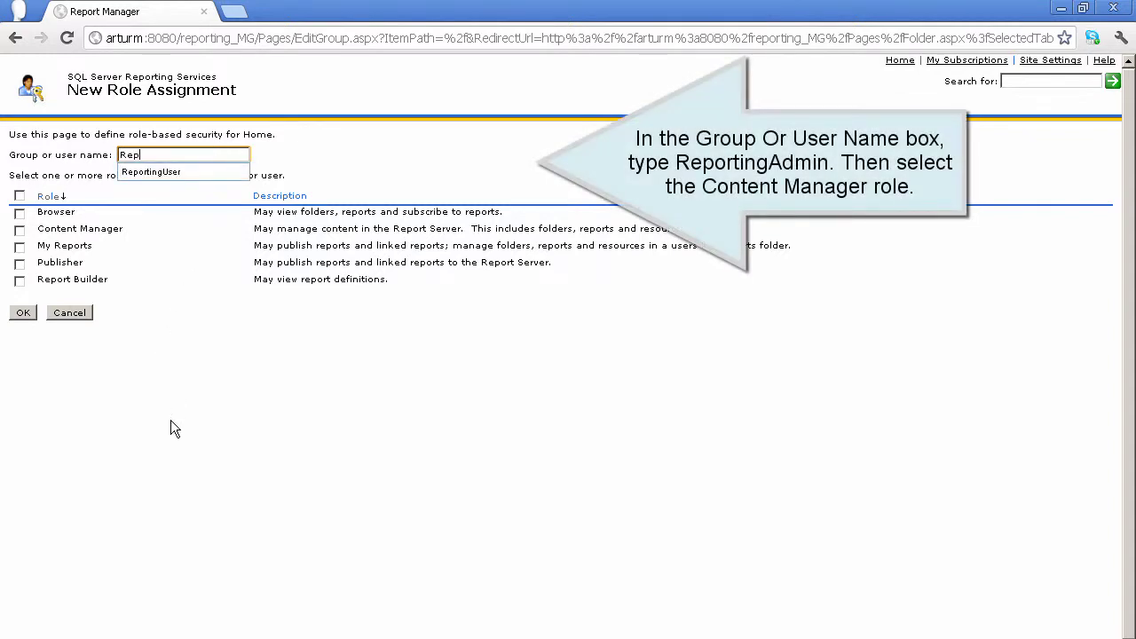
pyautogui.write('ortingAdmin')
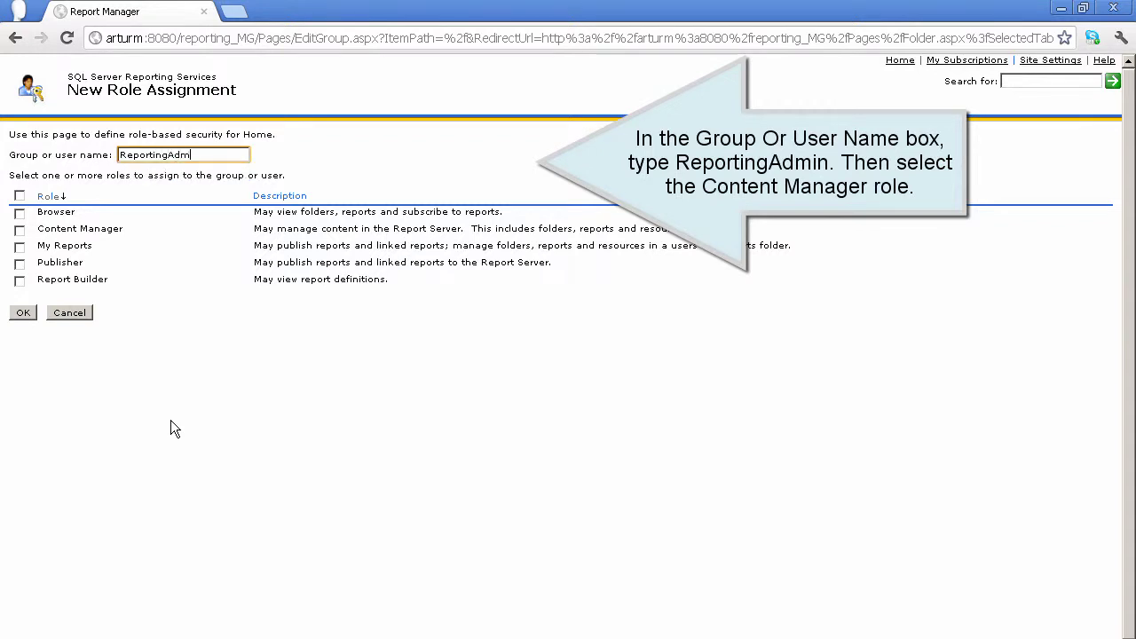
pyautogui.click(20, 230)
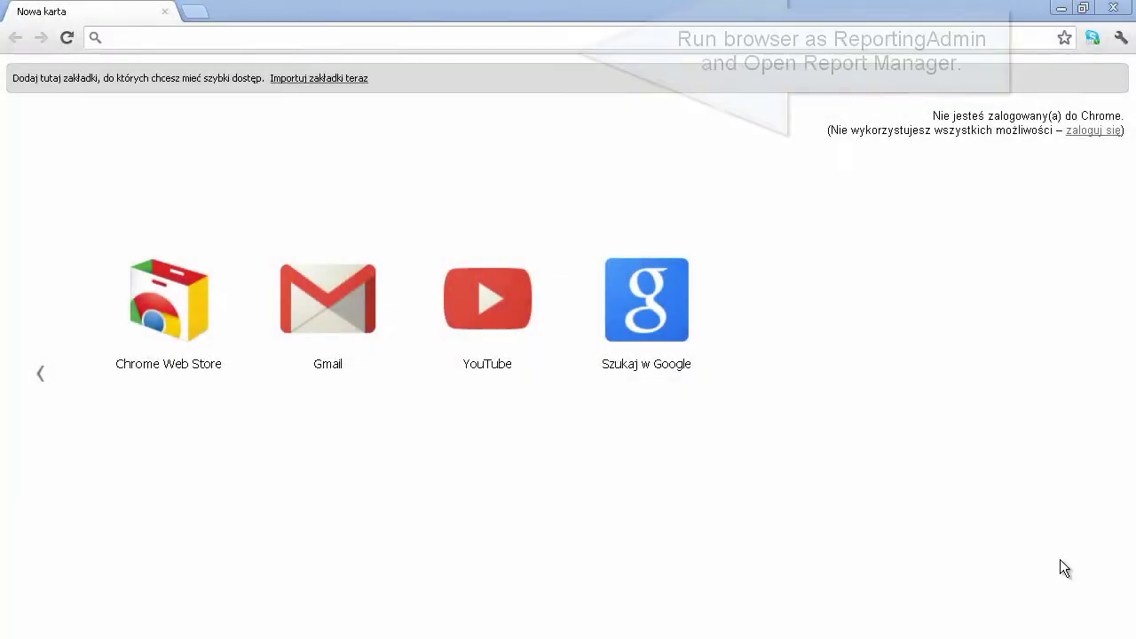
# - Reopen Report Manager and view Report2 in second_report, scrolling through its car data
pyautogui.click(128, 37)
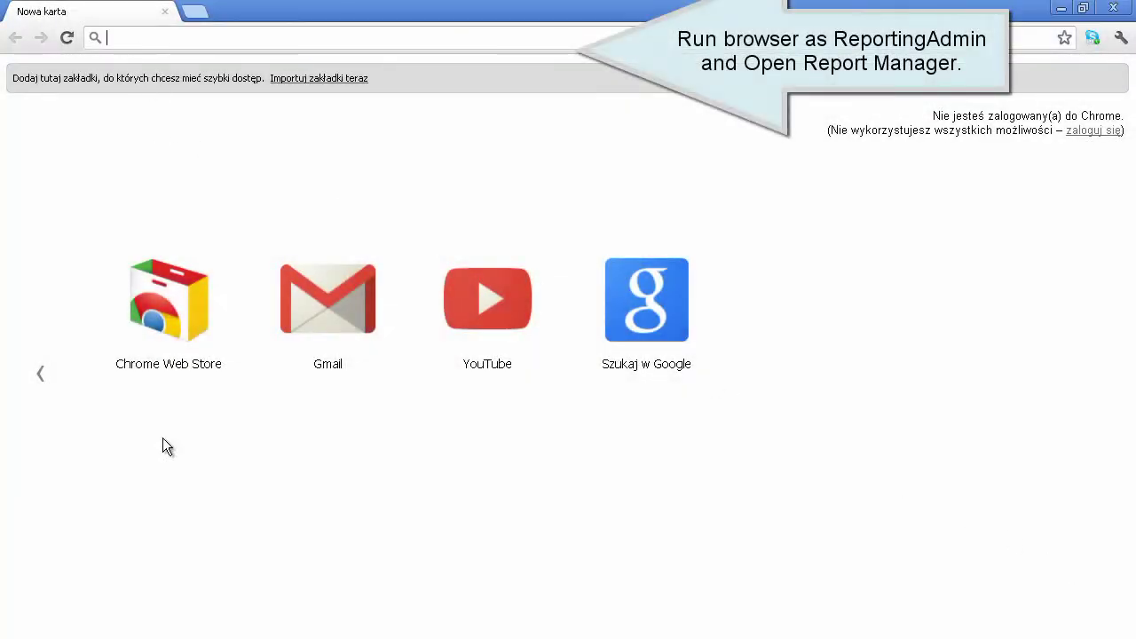
pyautogui.write('http://arturm:8080/reporting_MG')
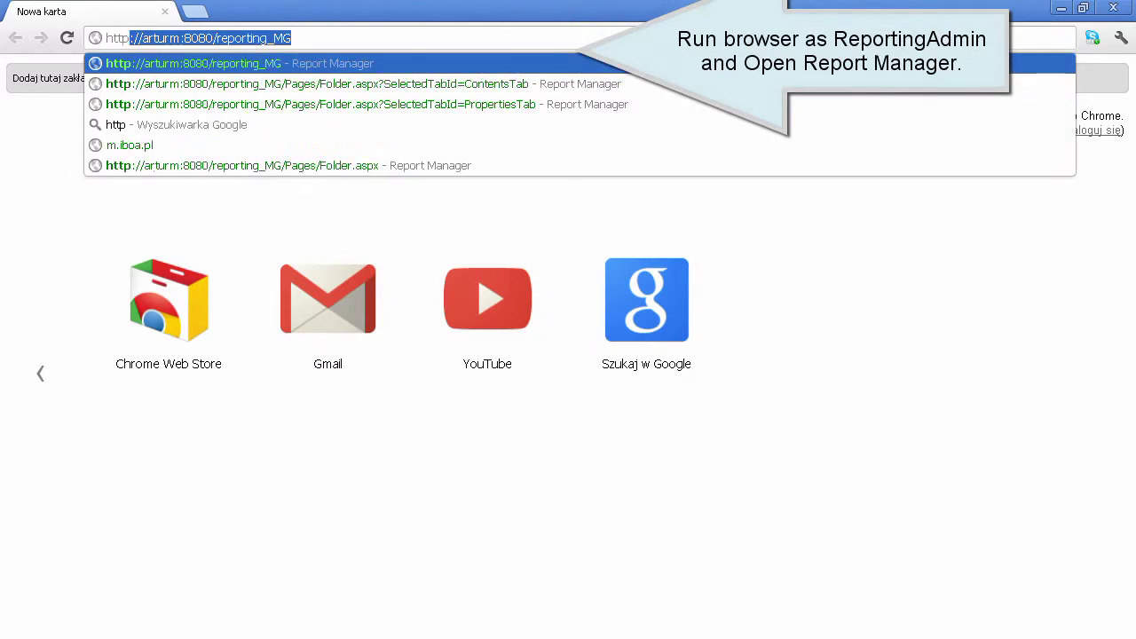
pyautogui.press('End')
pyautogui.press('Return')
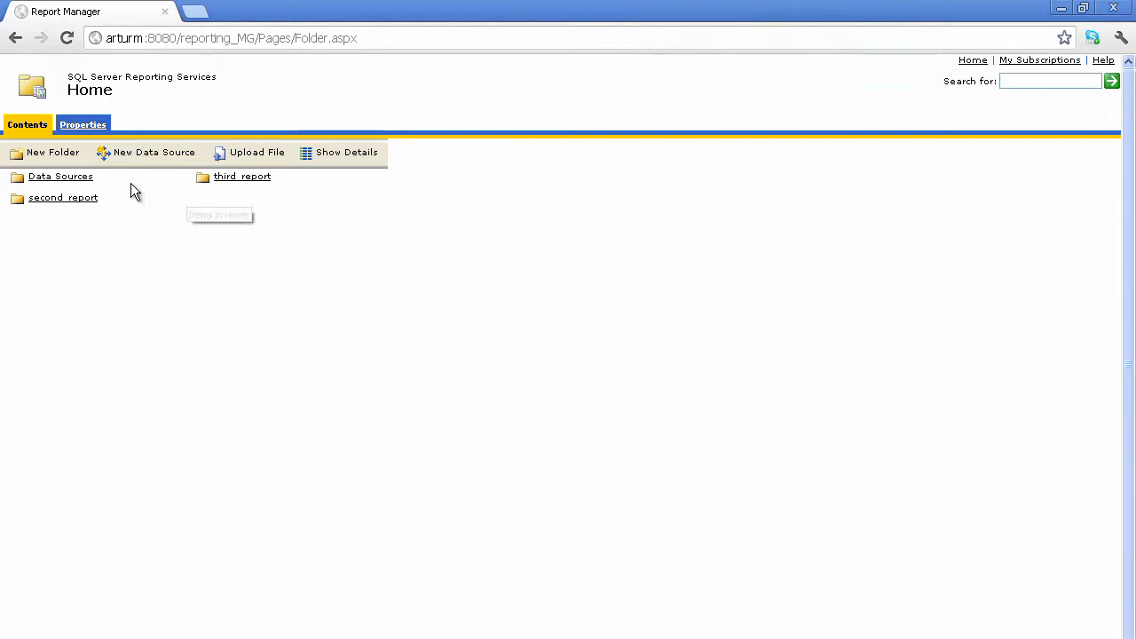
pyautogui.click(59, 199)
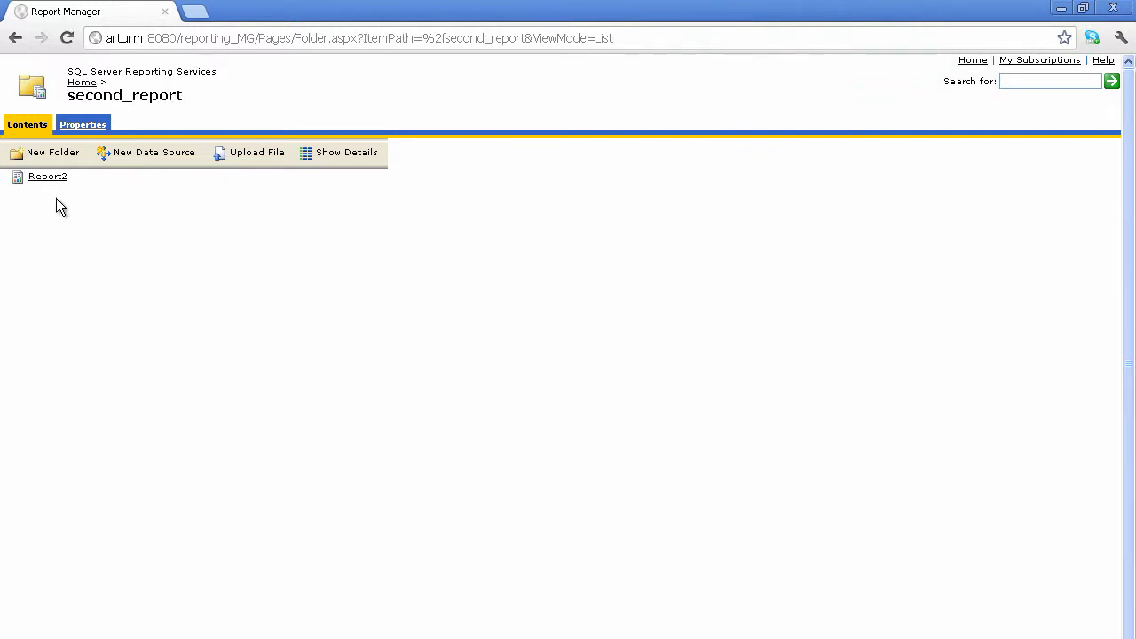
pyautogui.click(55, 178)
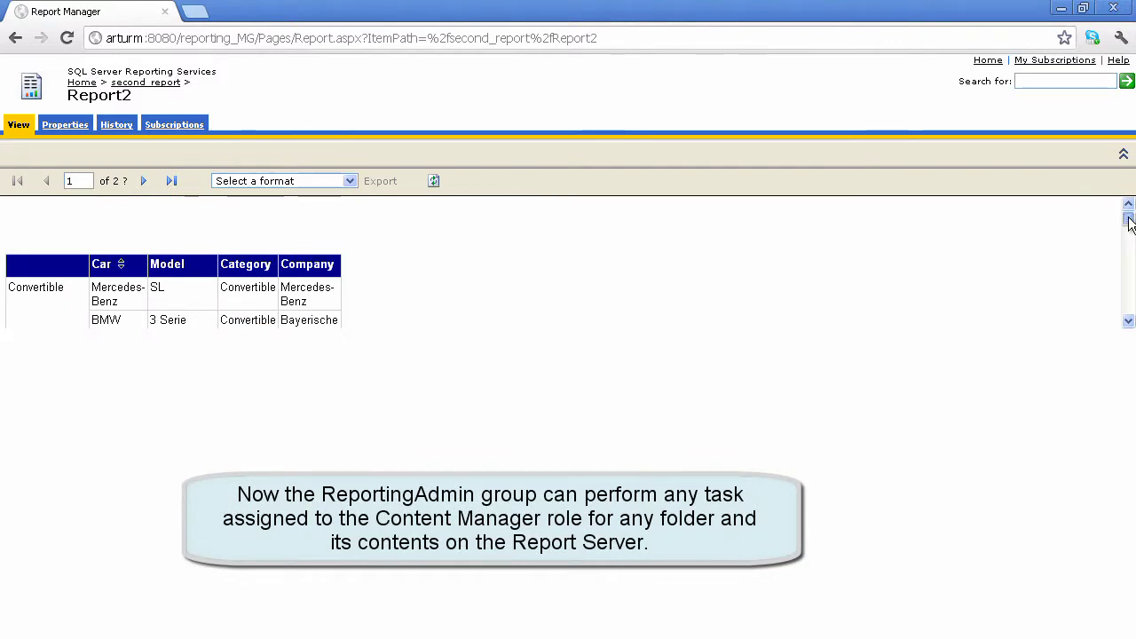
pyautogui.moveTo(1129, 218); pyautogui.dragTo(1129, 176)
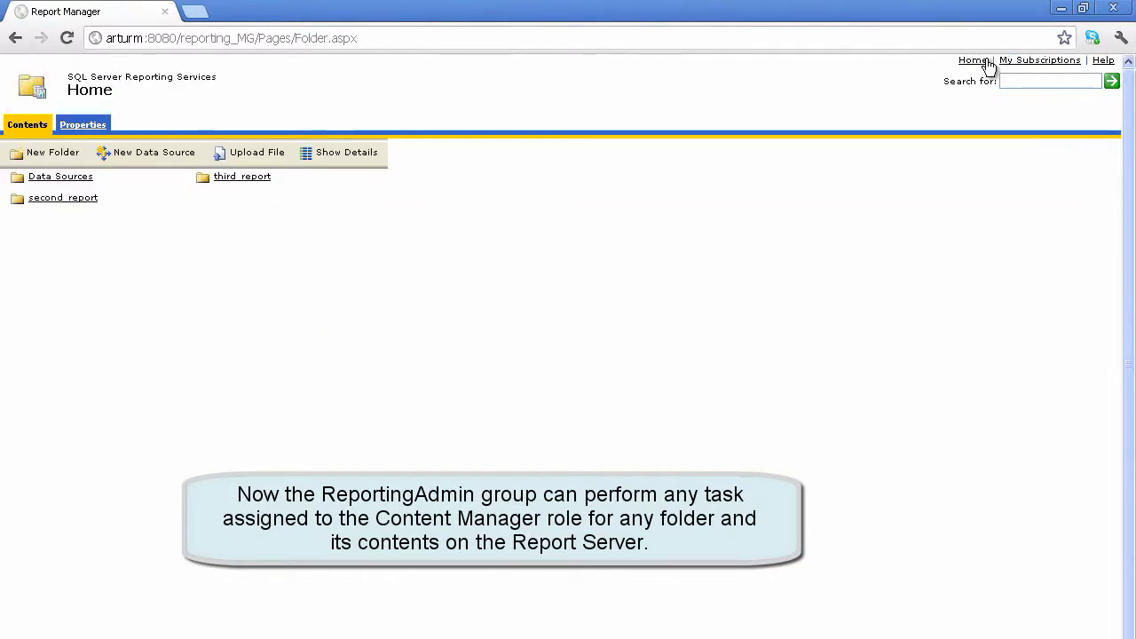
# - Review ReportingAdmin's Content Manager role in Home's security settings and cancel without changes
pyautogui.click(79, 125)
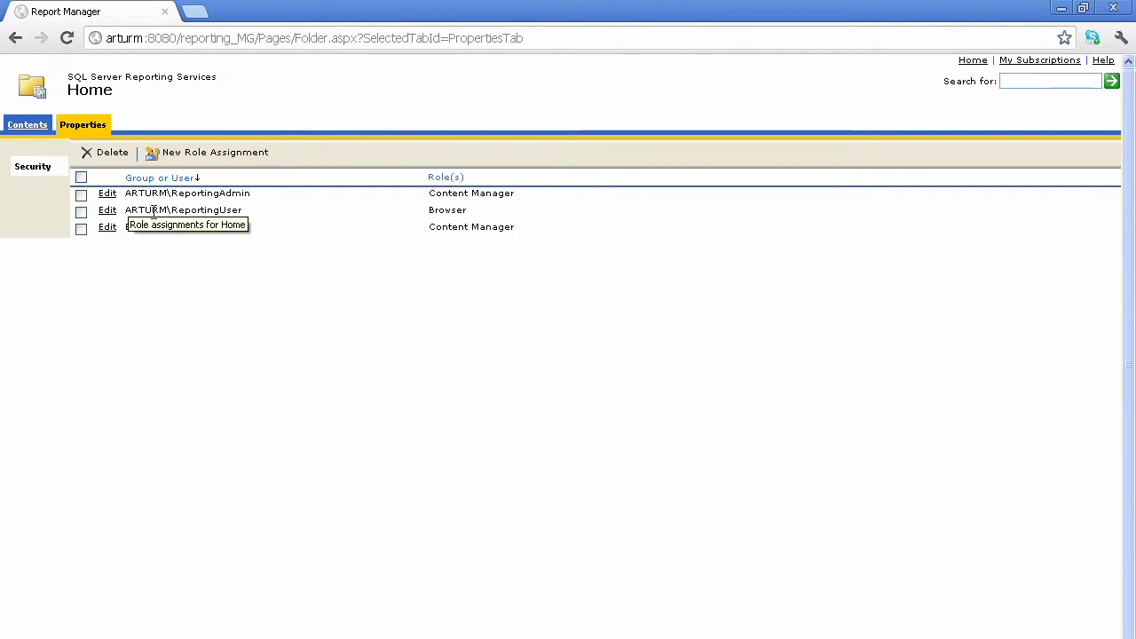
pyautogui.click(103, 194)
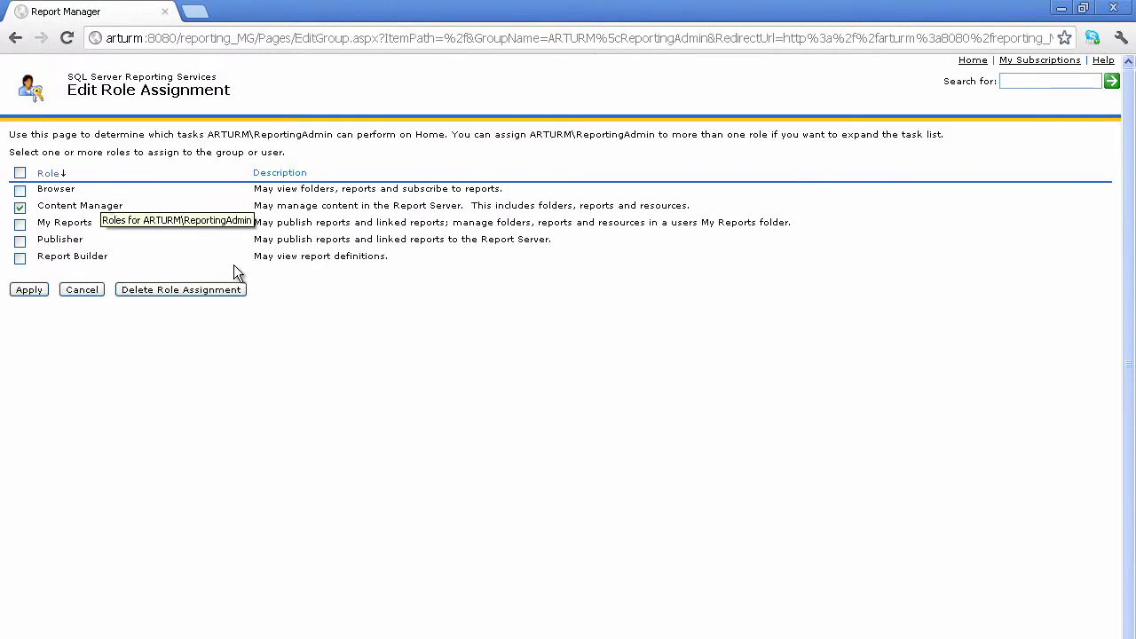
pyautogui.click(78, 293)
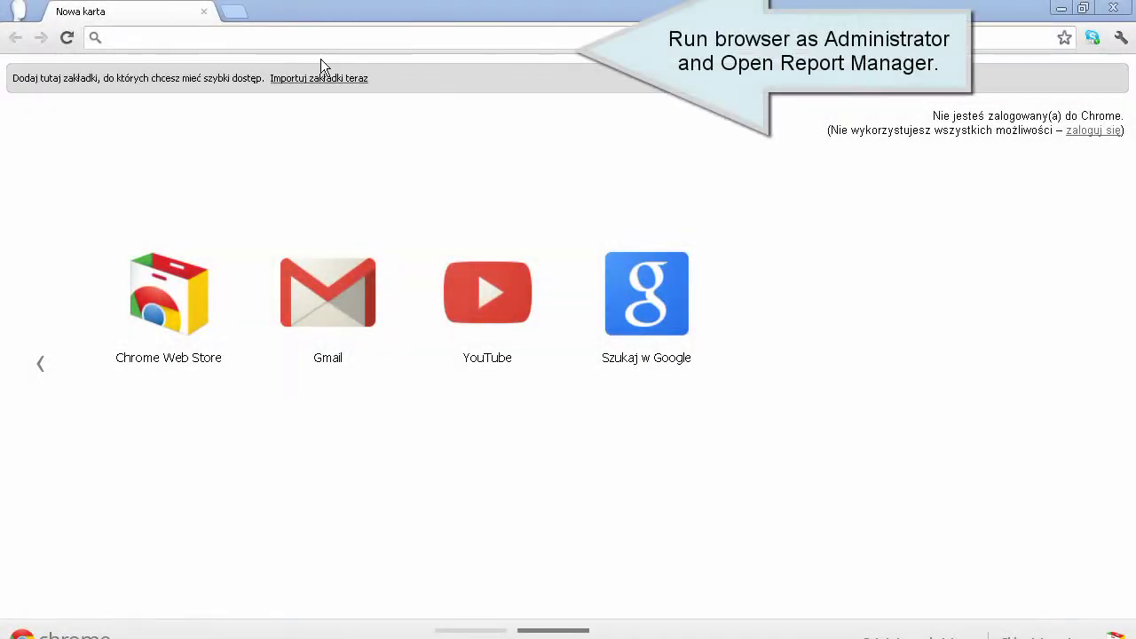
# - Load Report Manager and show the second_report folder's Security properties page
pyautogui.click(282, 39)
pyautogui.write('http')
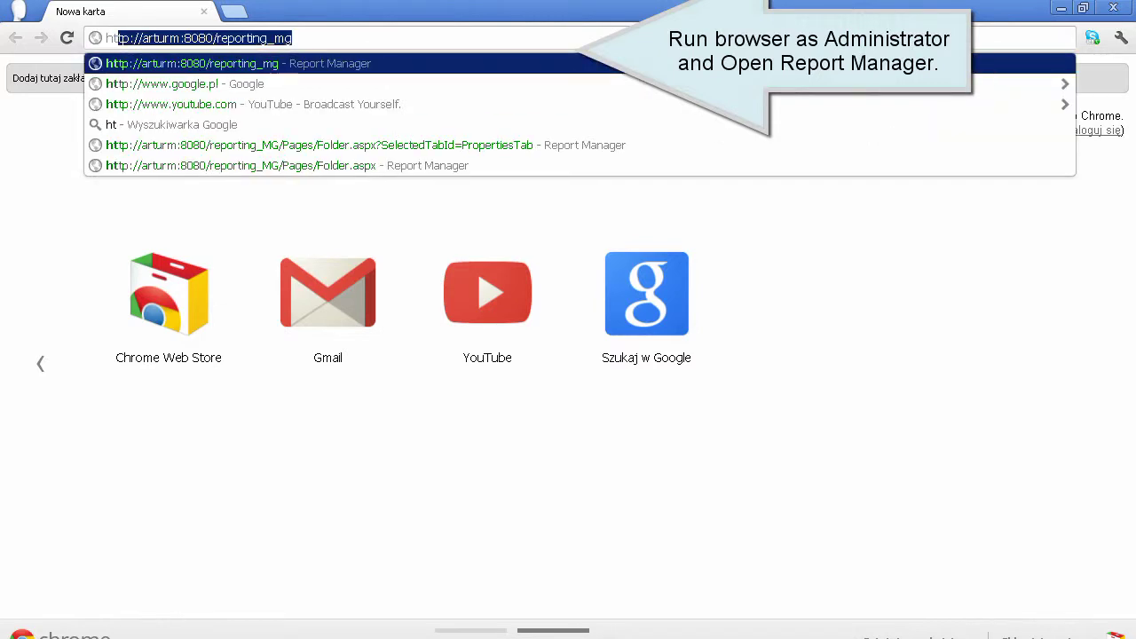
pyautogui.write('://')
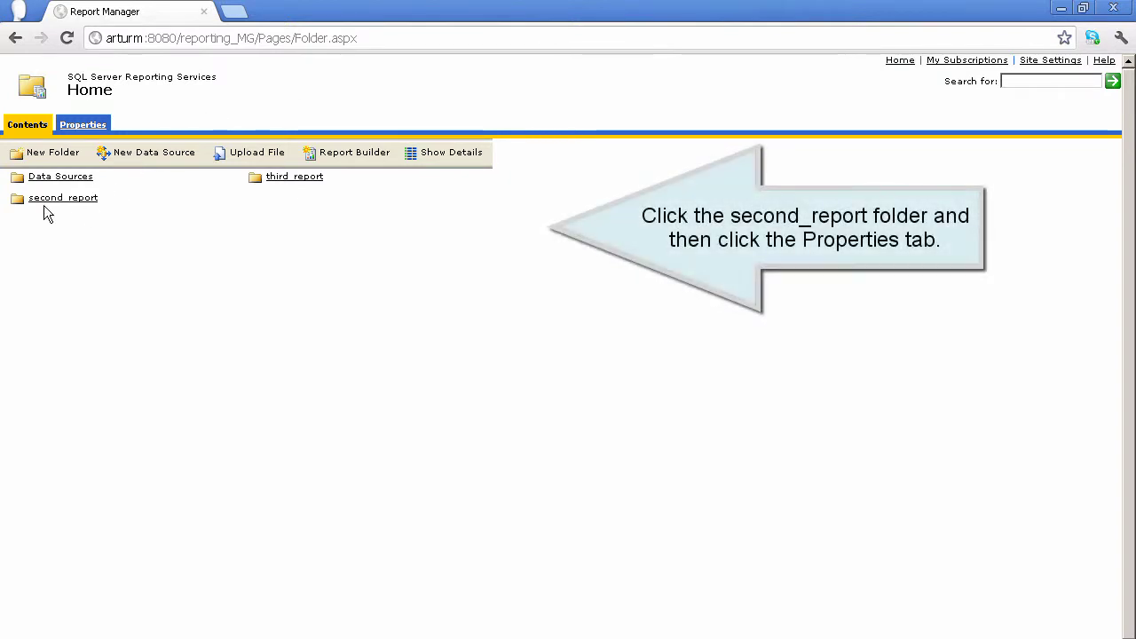
pyautogui.click(47, 200)
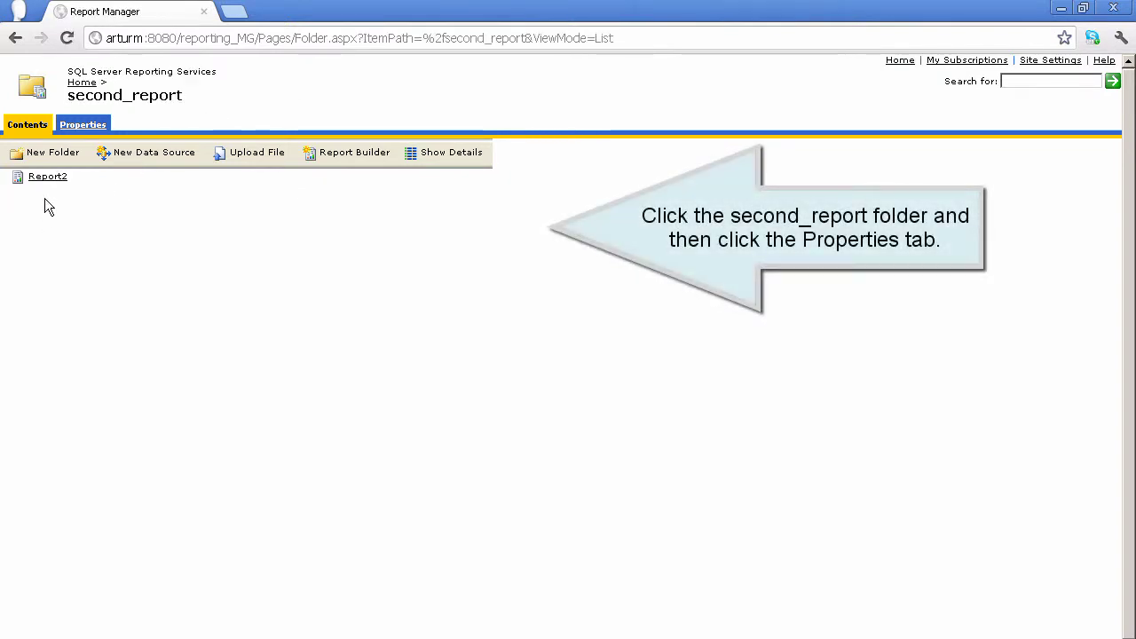
pyautogui.click(83, 129)
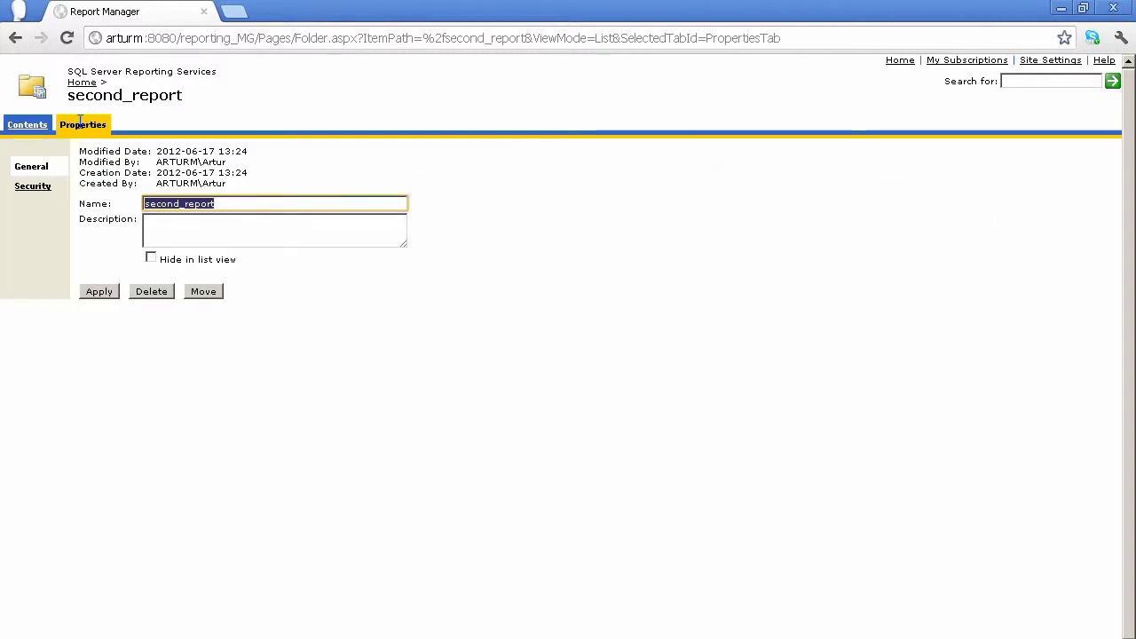
pyautogui.click(33, 188)
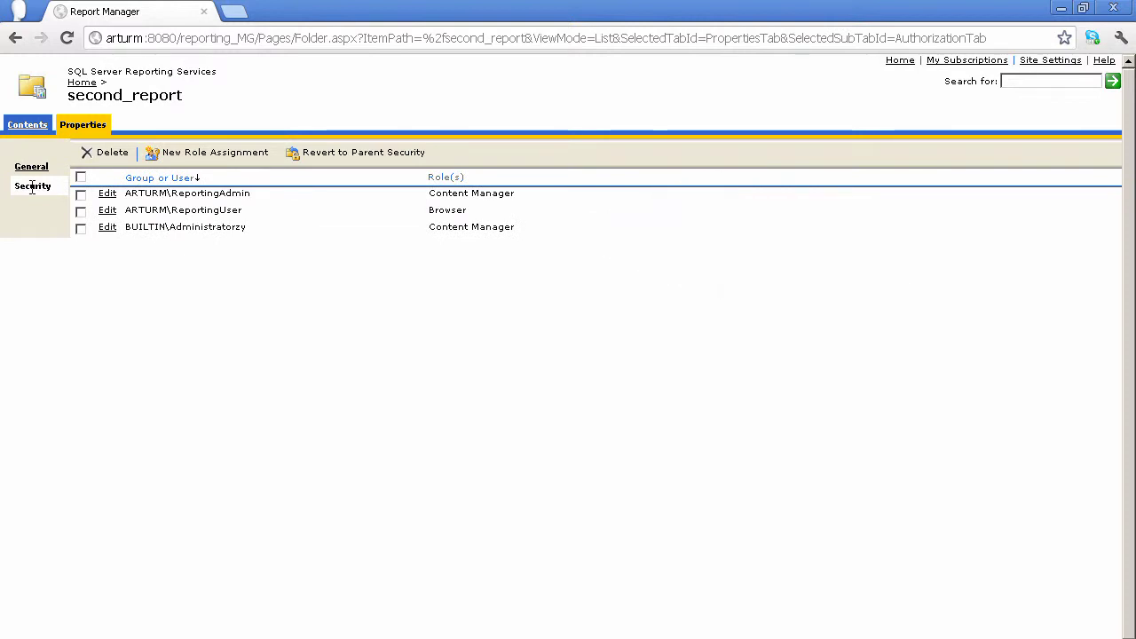
# - Delete ReportingUser's Browser assignment from second_report and confirm
pyautogui.click(80, 211)
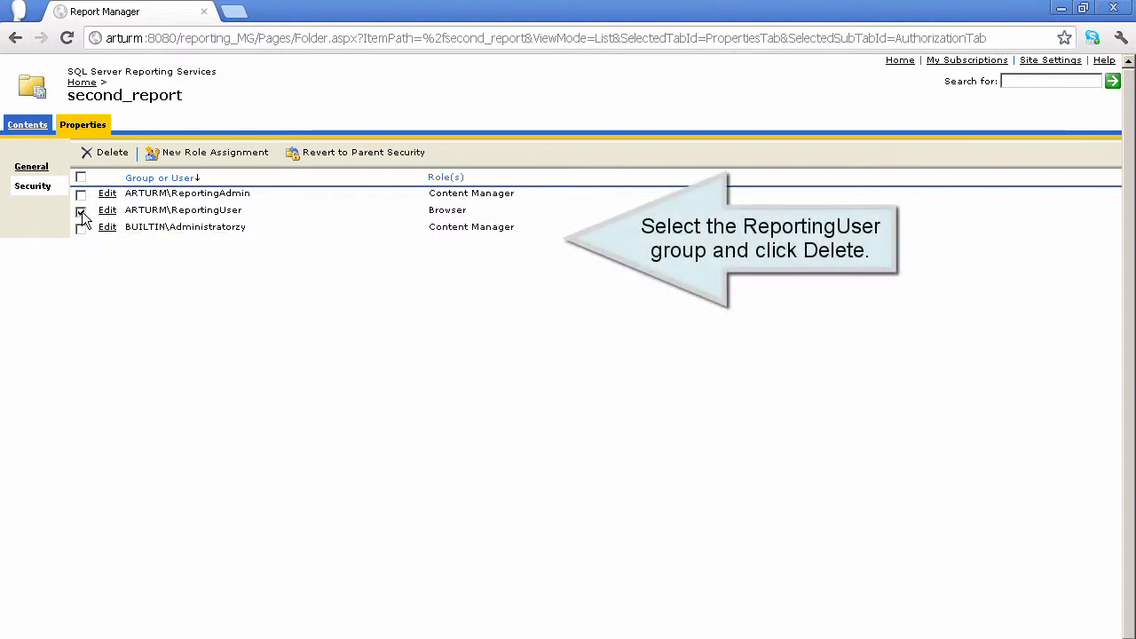
pyautogui.click(105, 156)
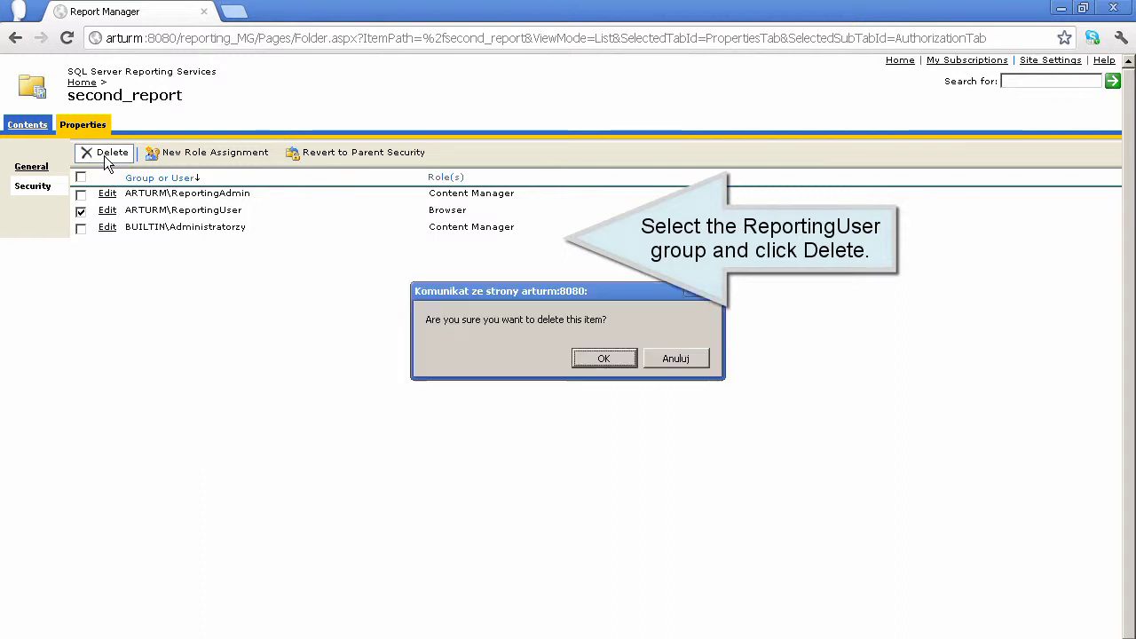
pyautogui.click(602, 359)
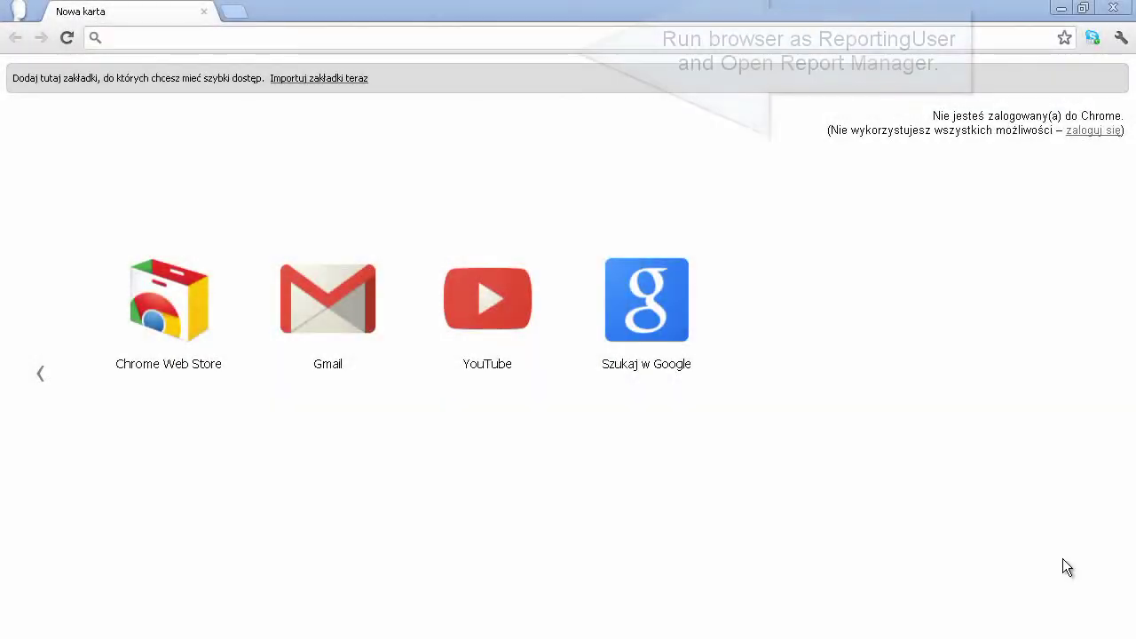
pyautogui.click(119, 35)
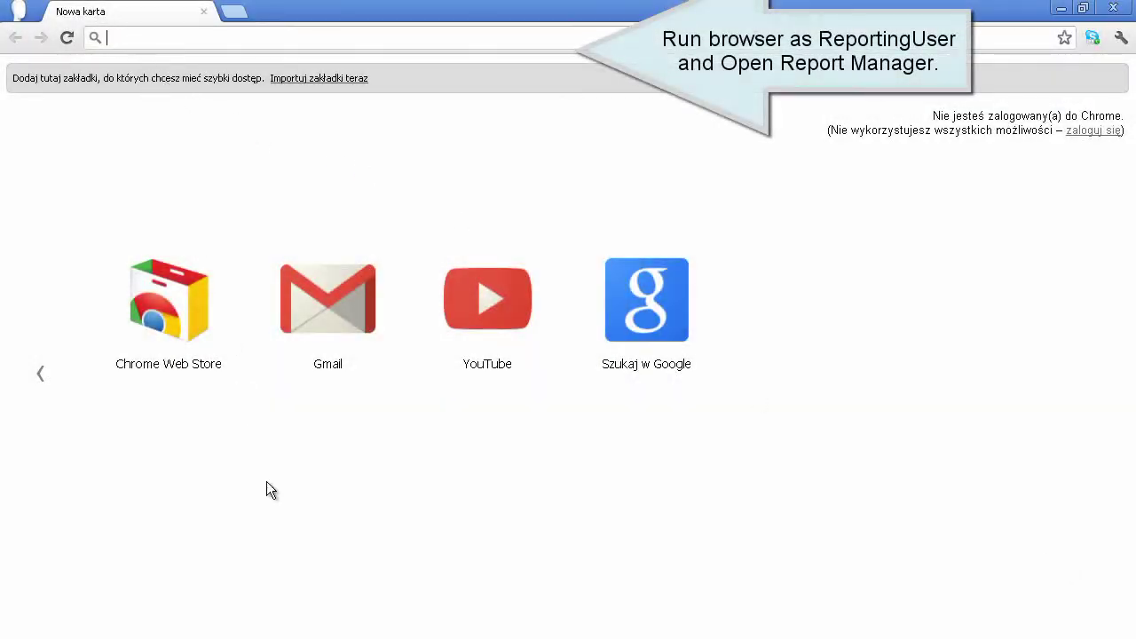
pyautogui.write('http://arturm:8080/reporting_MG')
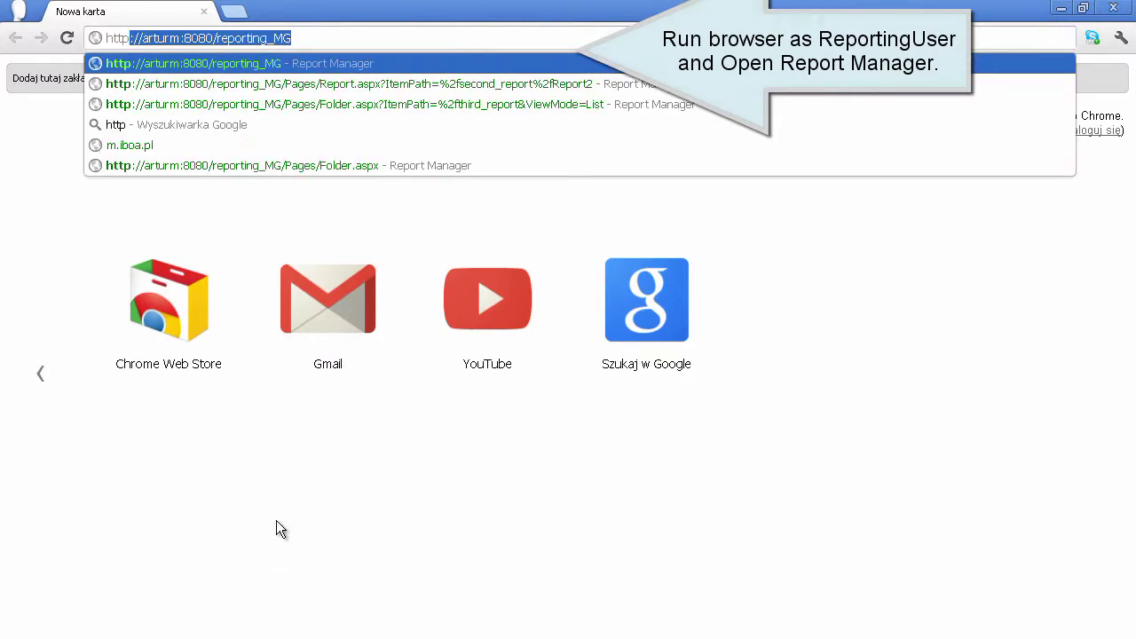
pyautogui.press('Right')
pyautogui.press('Return')
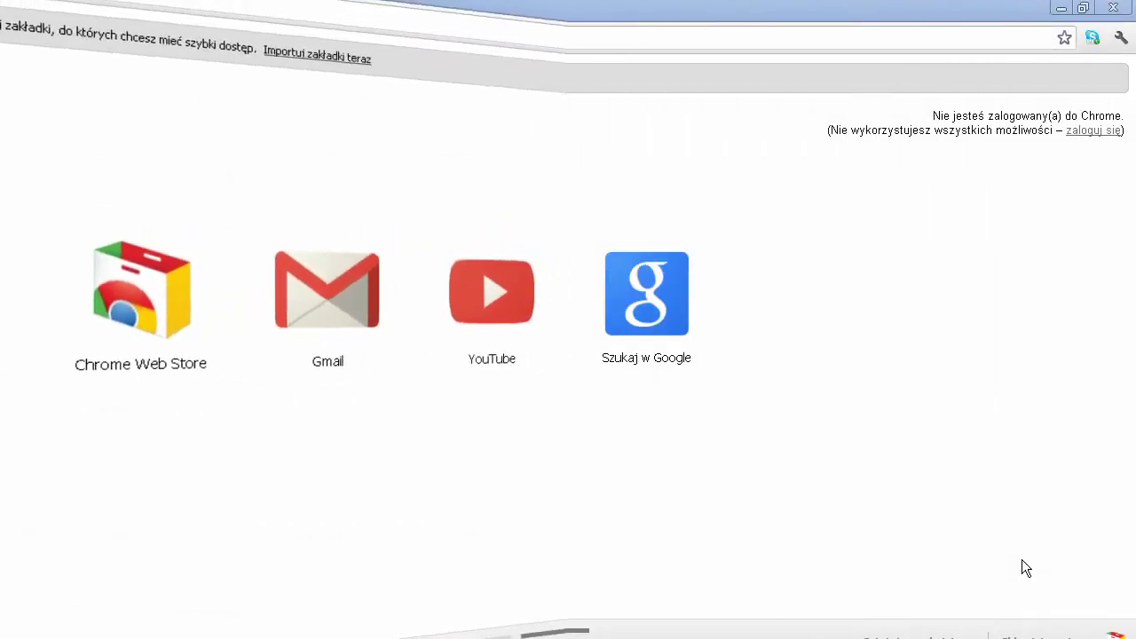
# - Load Report Manager's home page and show Site Settings security, listing BUILTIN\Administratorzy
pyautogui.click(118, 38)
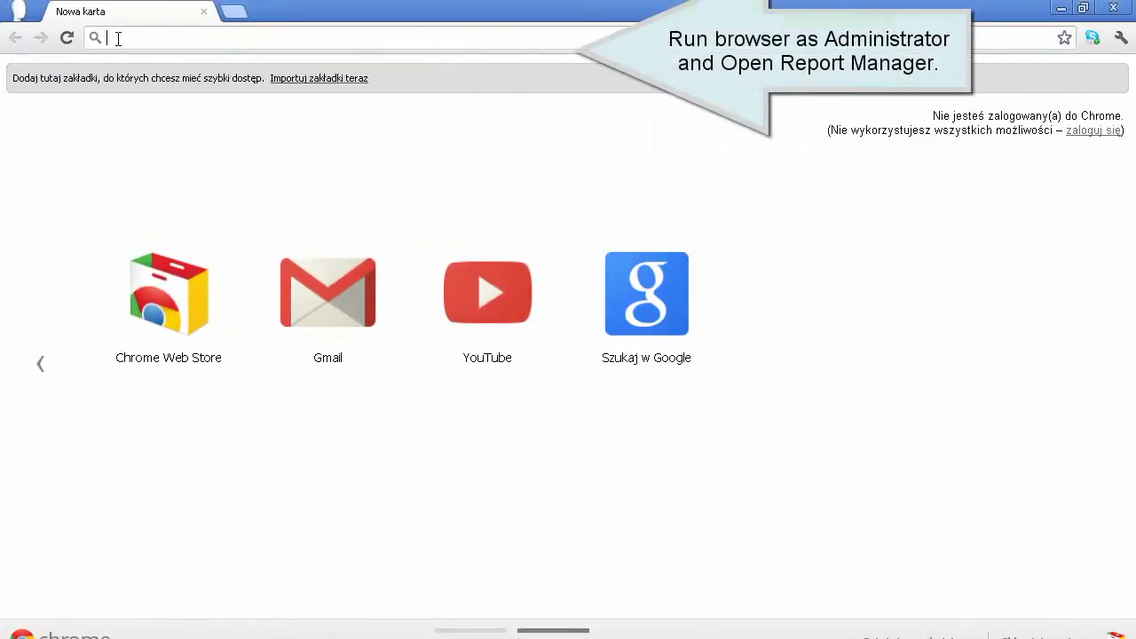
pyautogui.write('http://arturm:8080/reporting_mg')
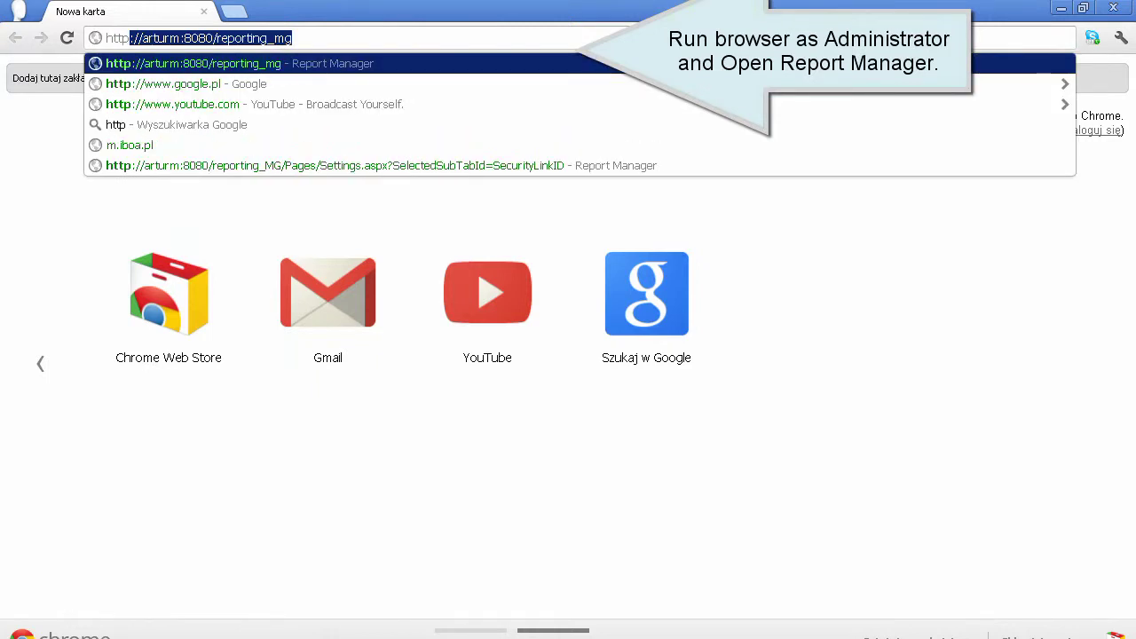
pyautogui.press('End')
pyautogui.press('Return')
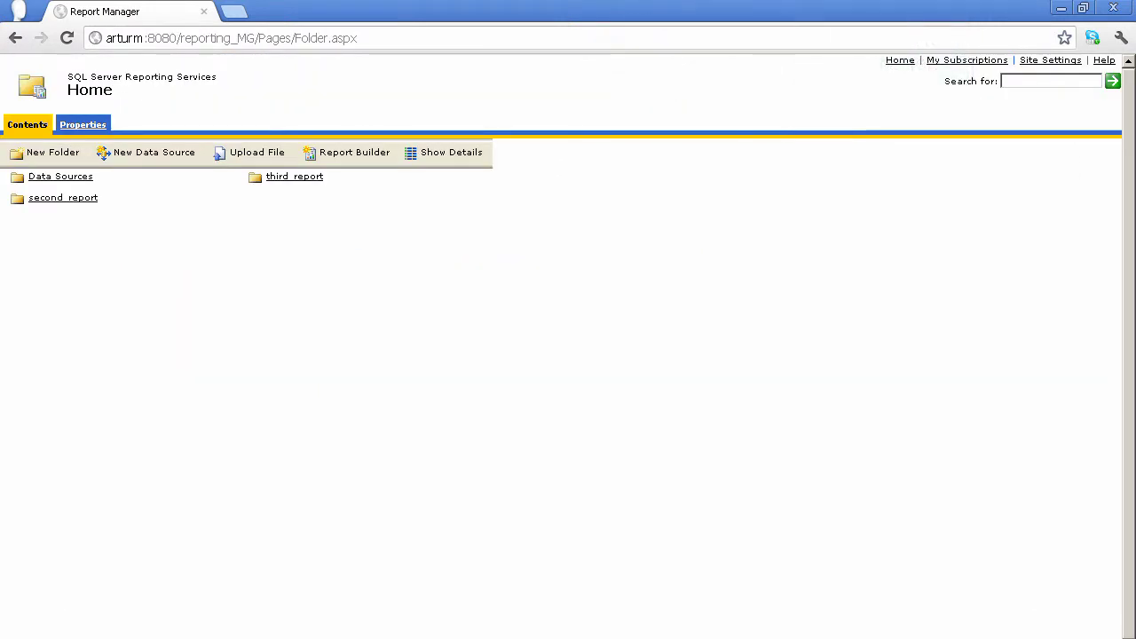
pyautogui.click(1044, 60)
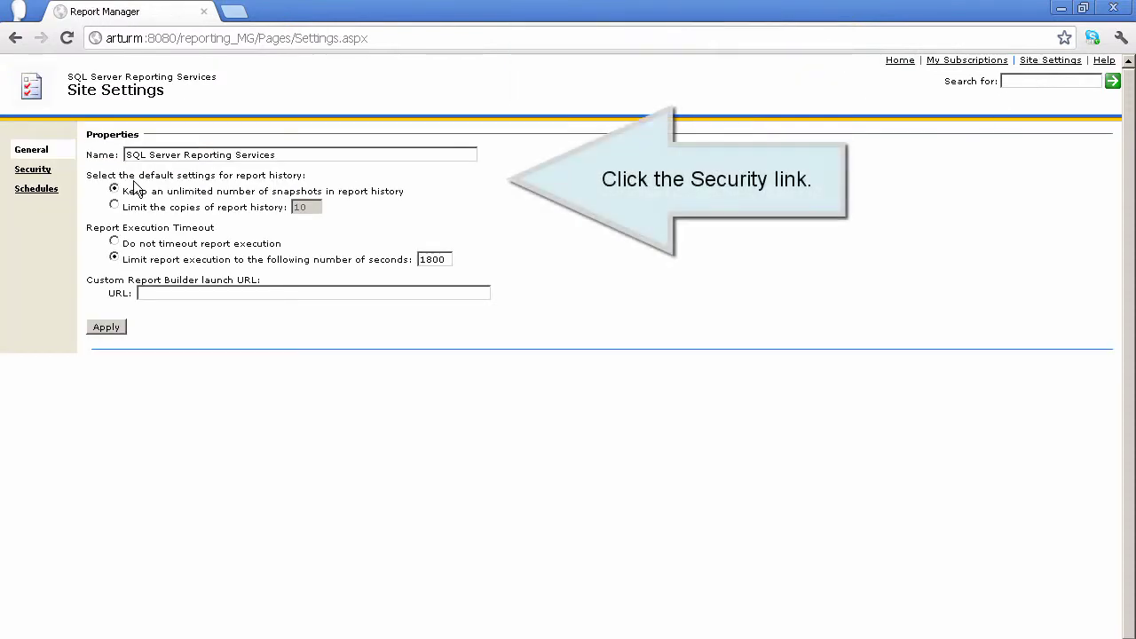
pyautogui.click(34, 170)
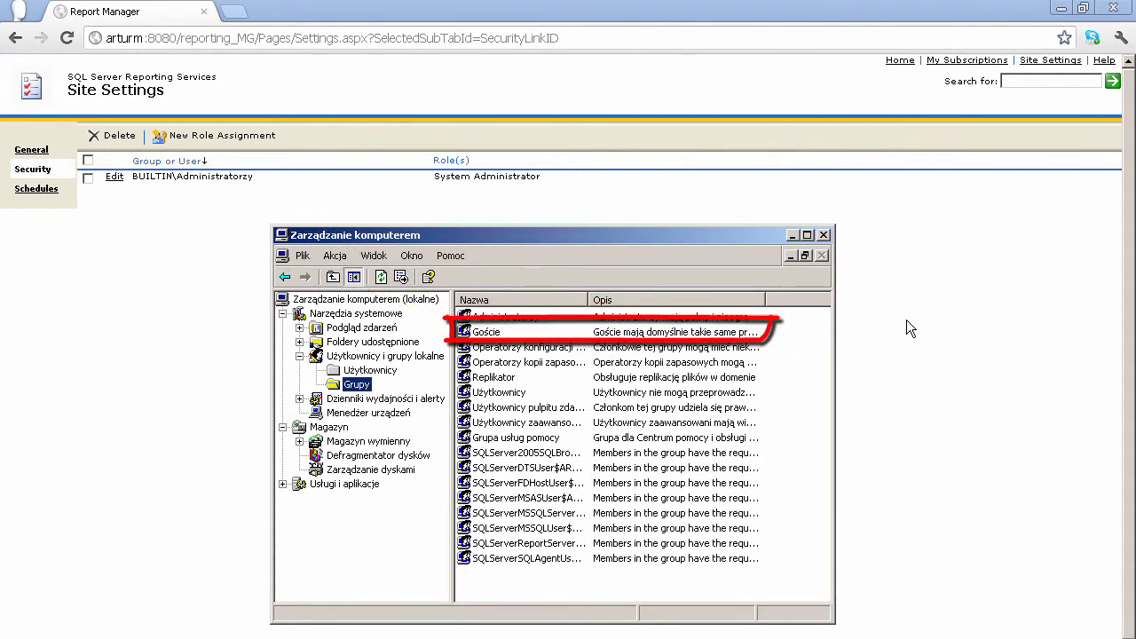
# - Add a site-wide role assignment giving the Goście group the System User role
pyautogui.click(516, 333)
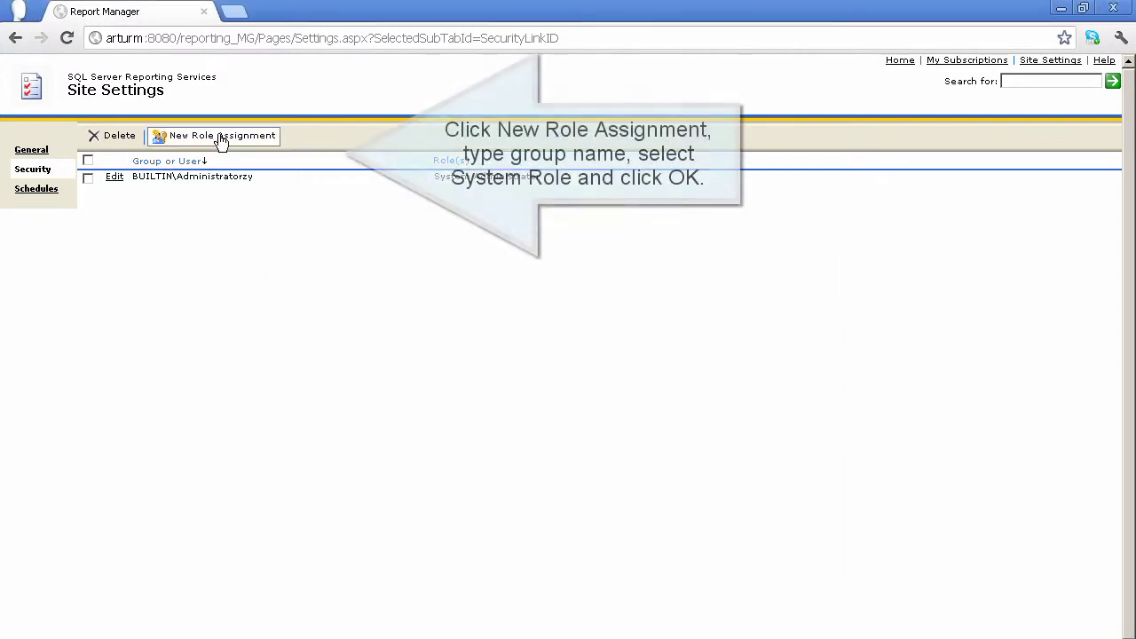
pyautogui.click(221, 140)
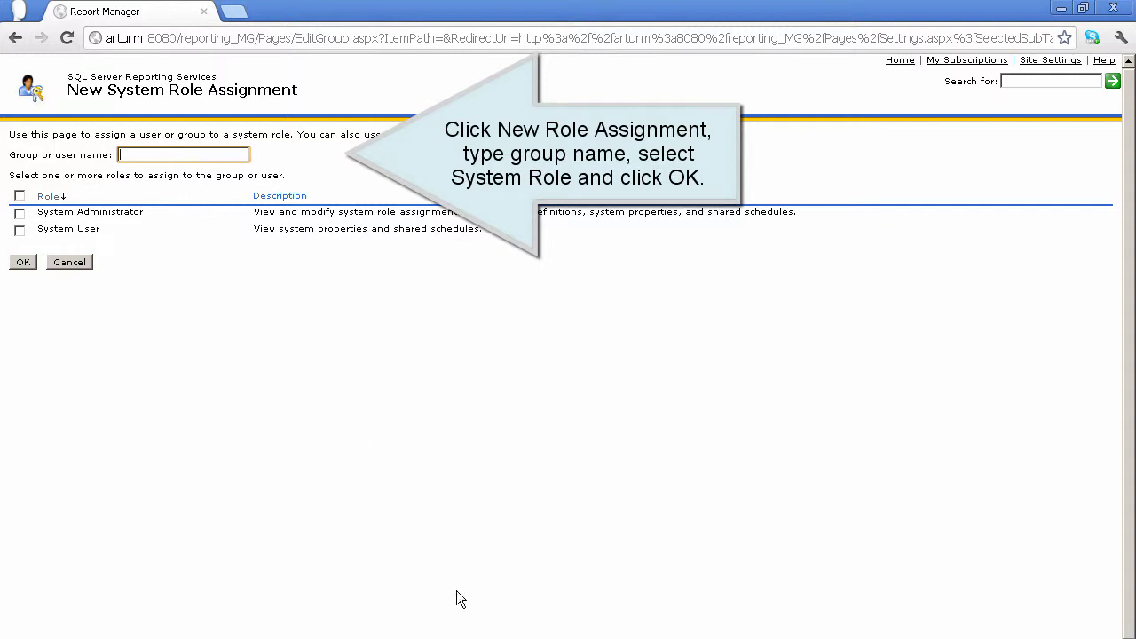
pyautogui.write('Goście')
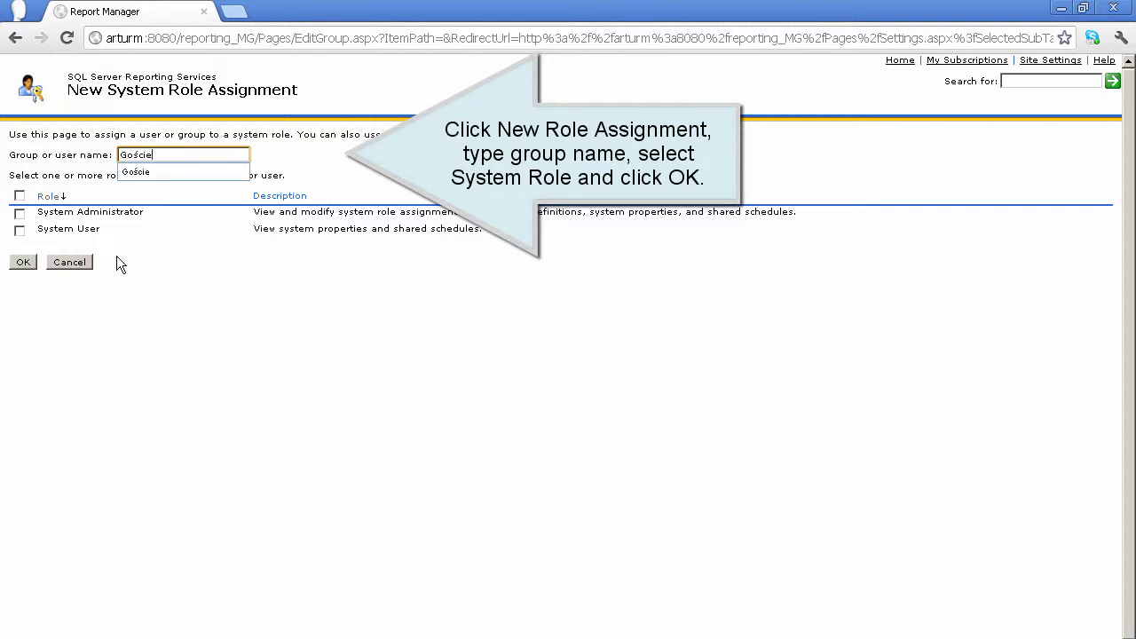
pyautogui.click(19, 229)
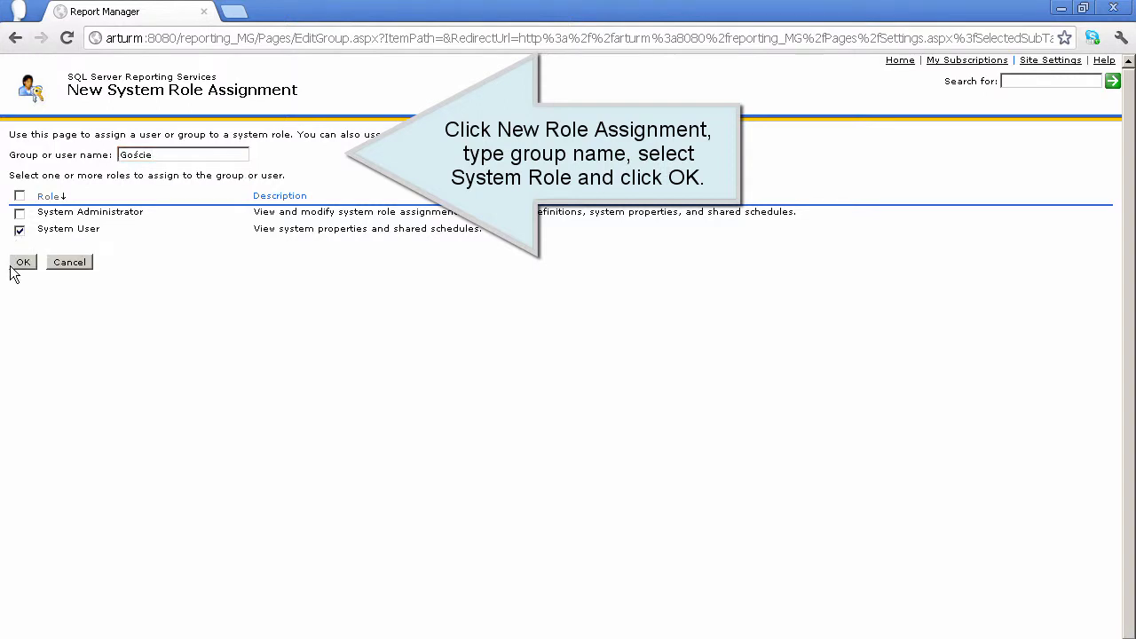
pyautogui.click(23, 265)
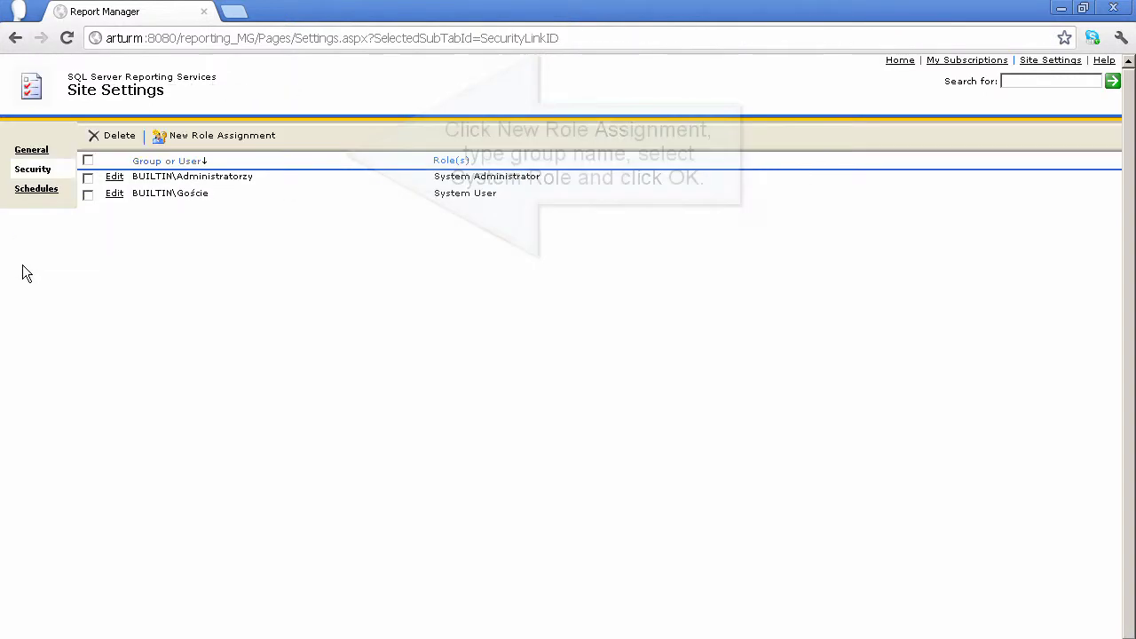